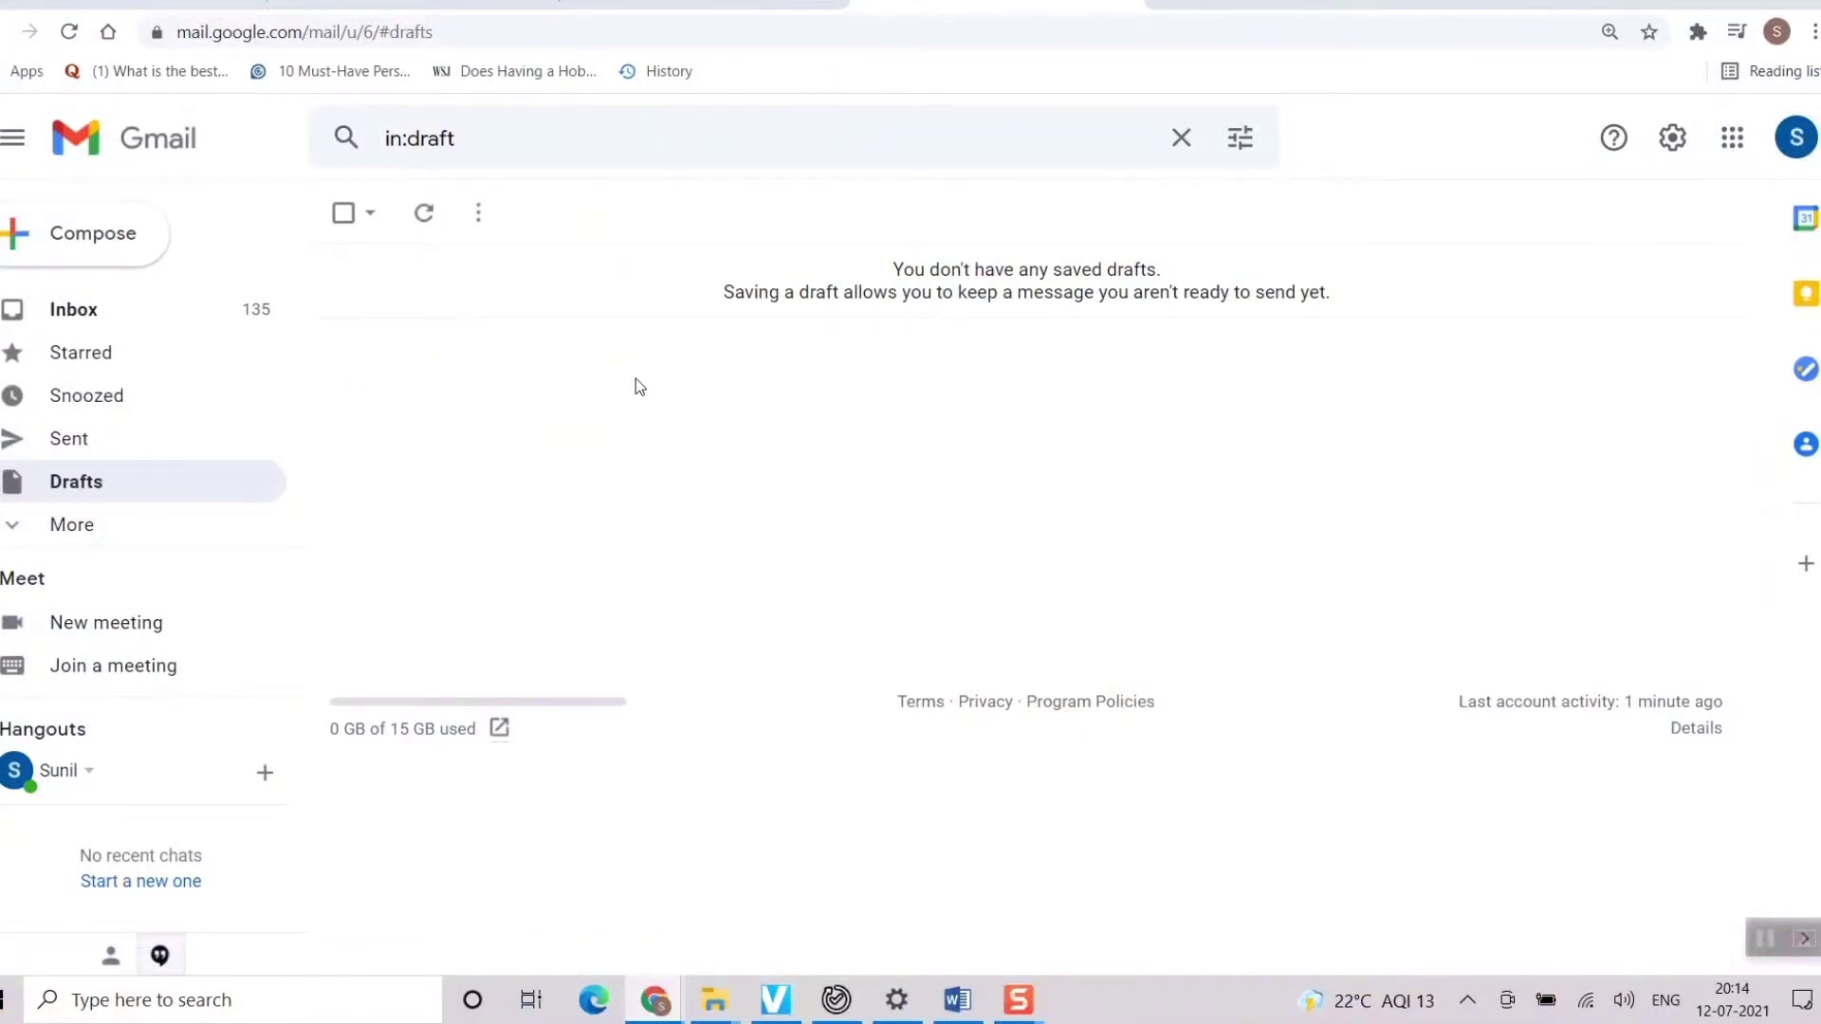
# Start a new full-screen message and add empty Cc and Bcc recipient lines
pyautogui.click(81, 243)
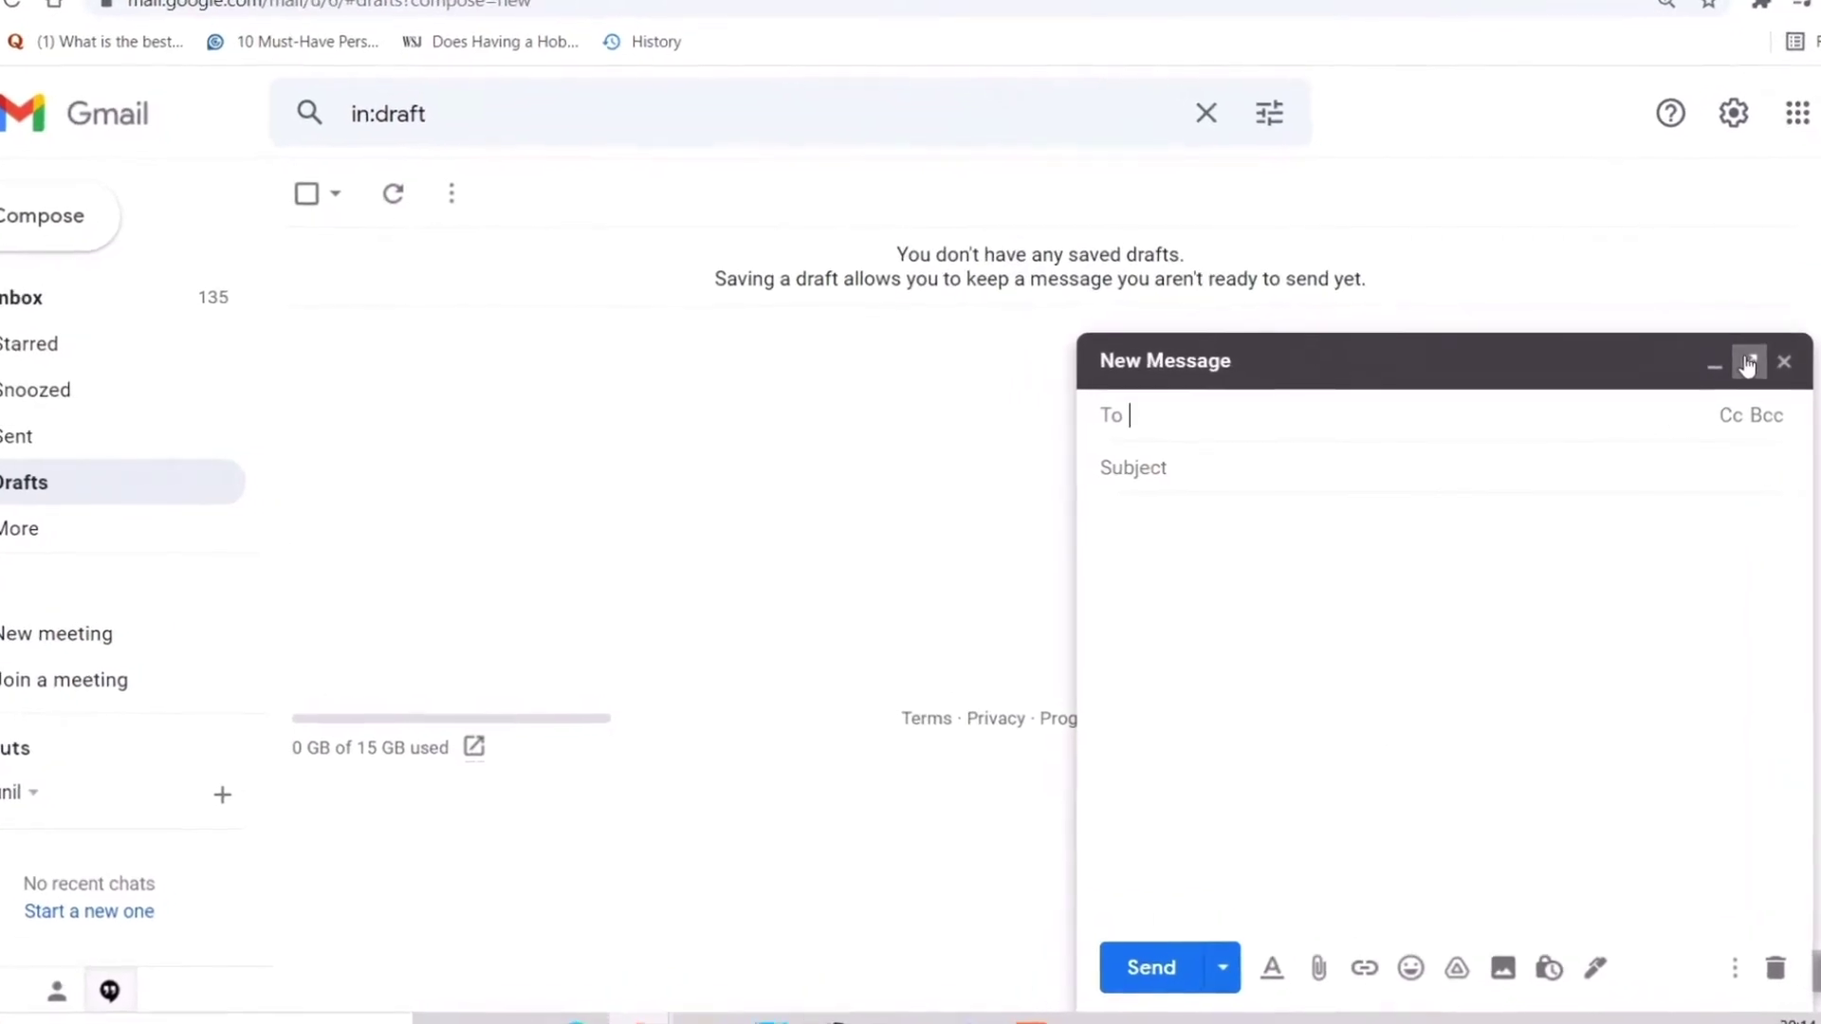
pyautogui.click(1748, 363)
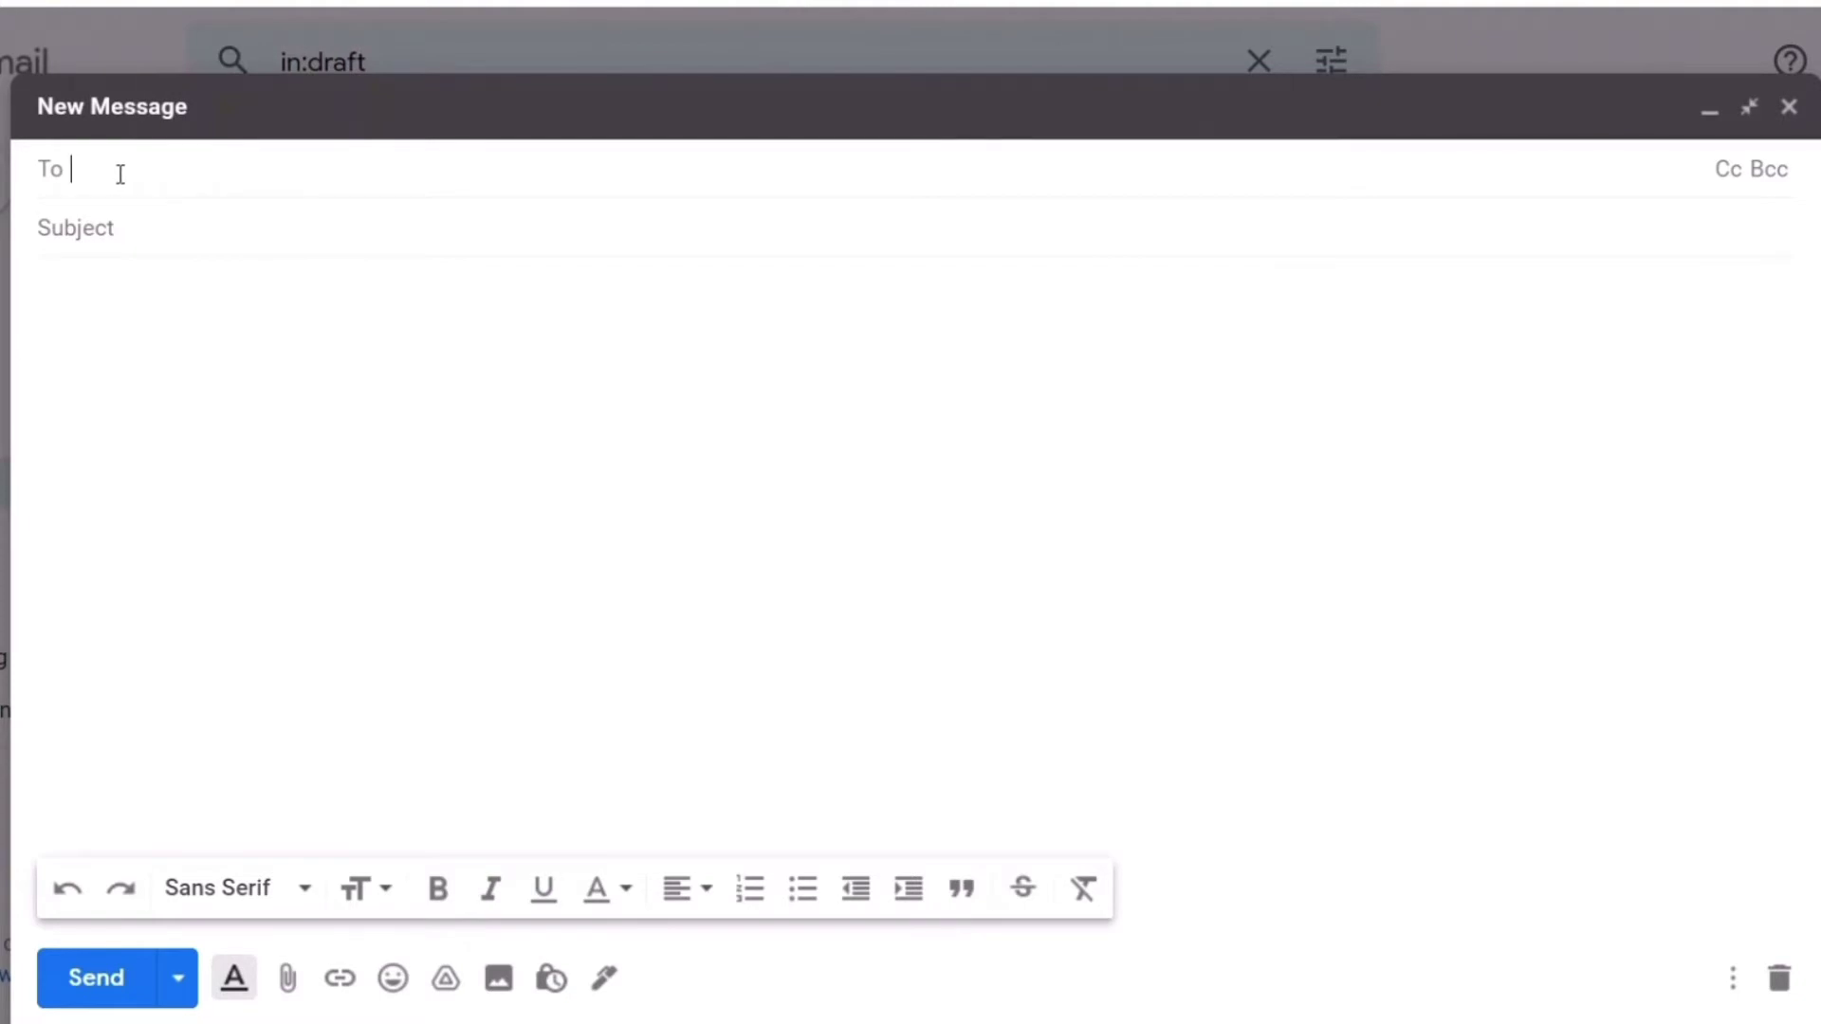
pyautogui.click(118, 231)
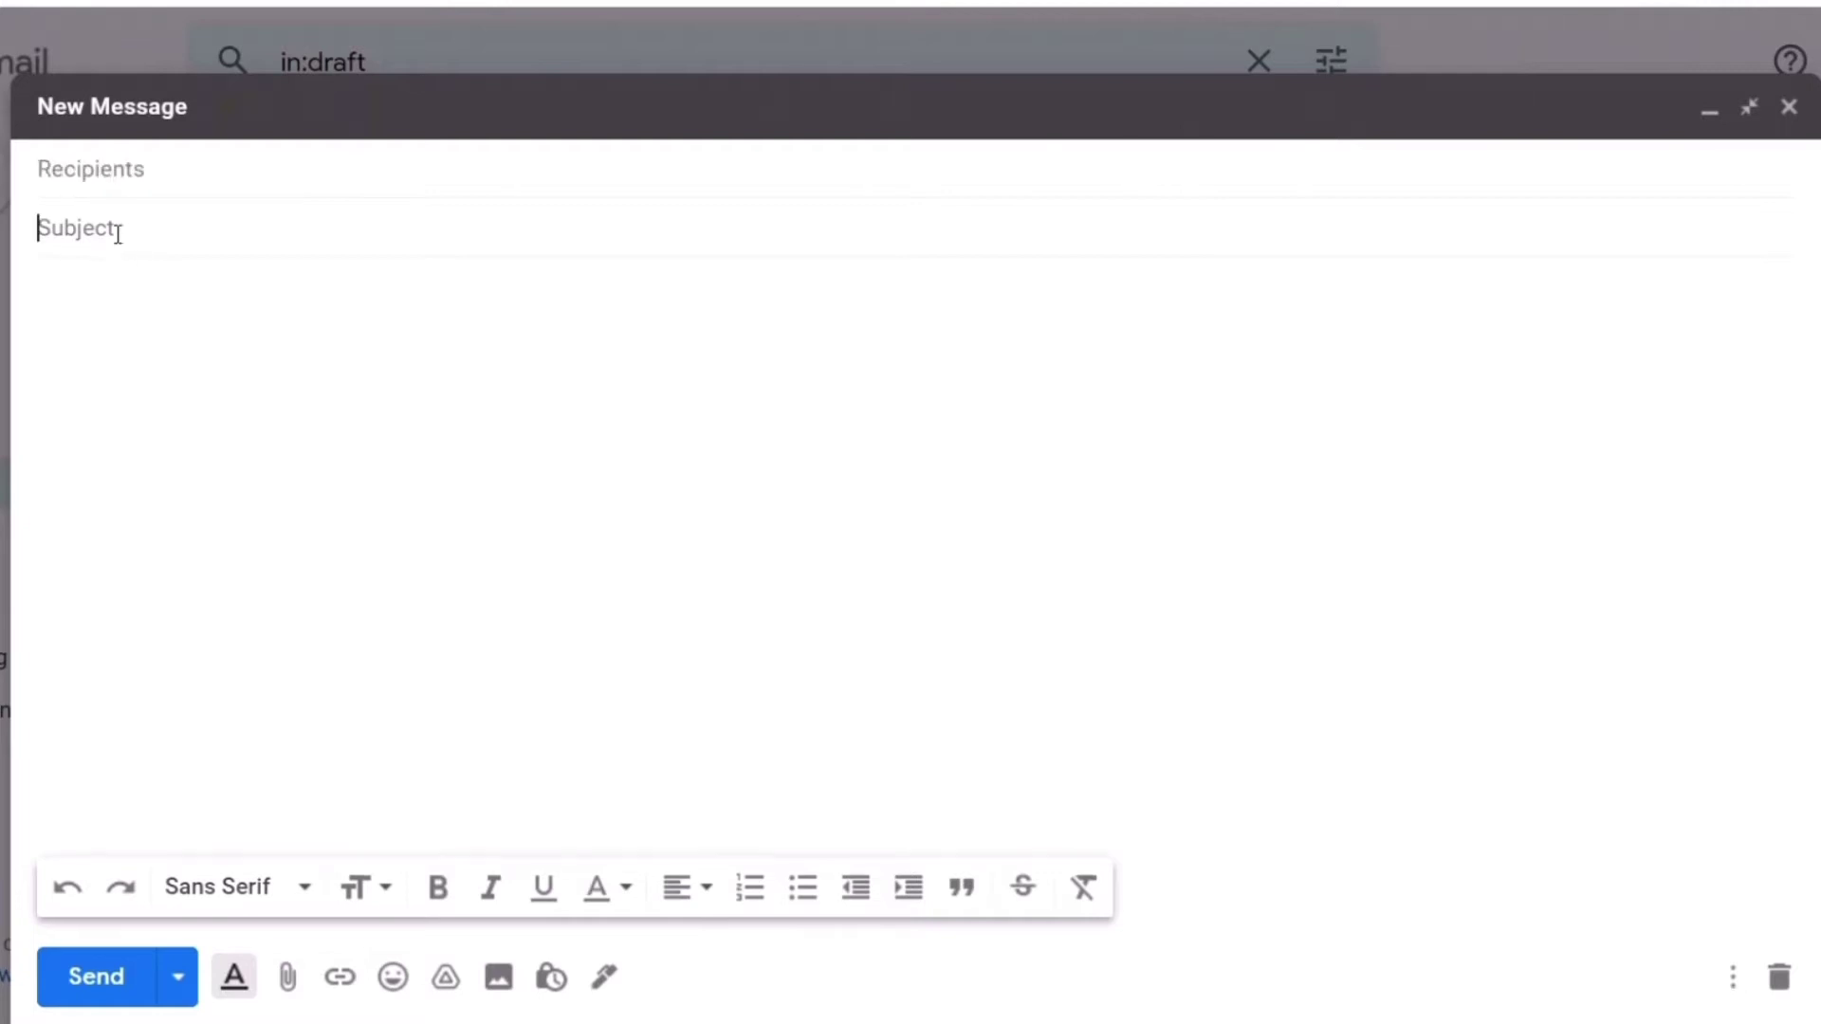
pyautogui.click(273, 173)
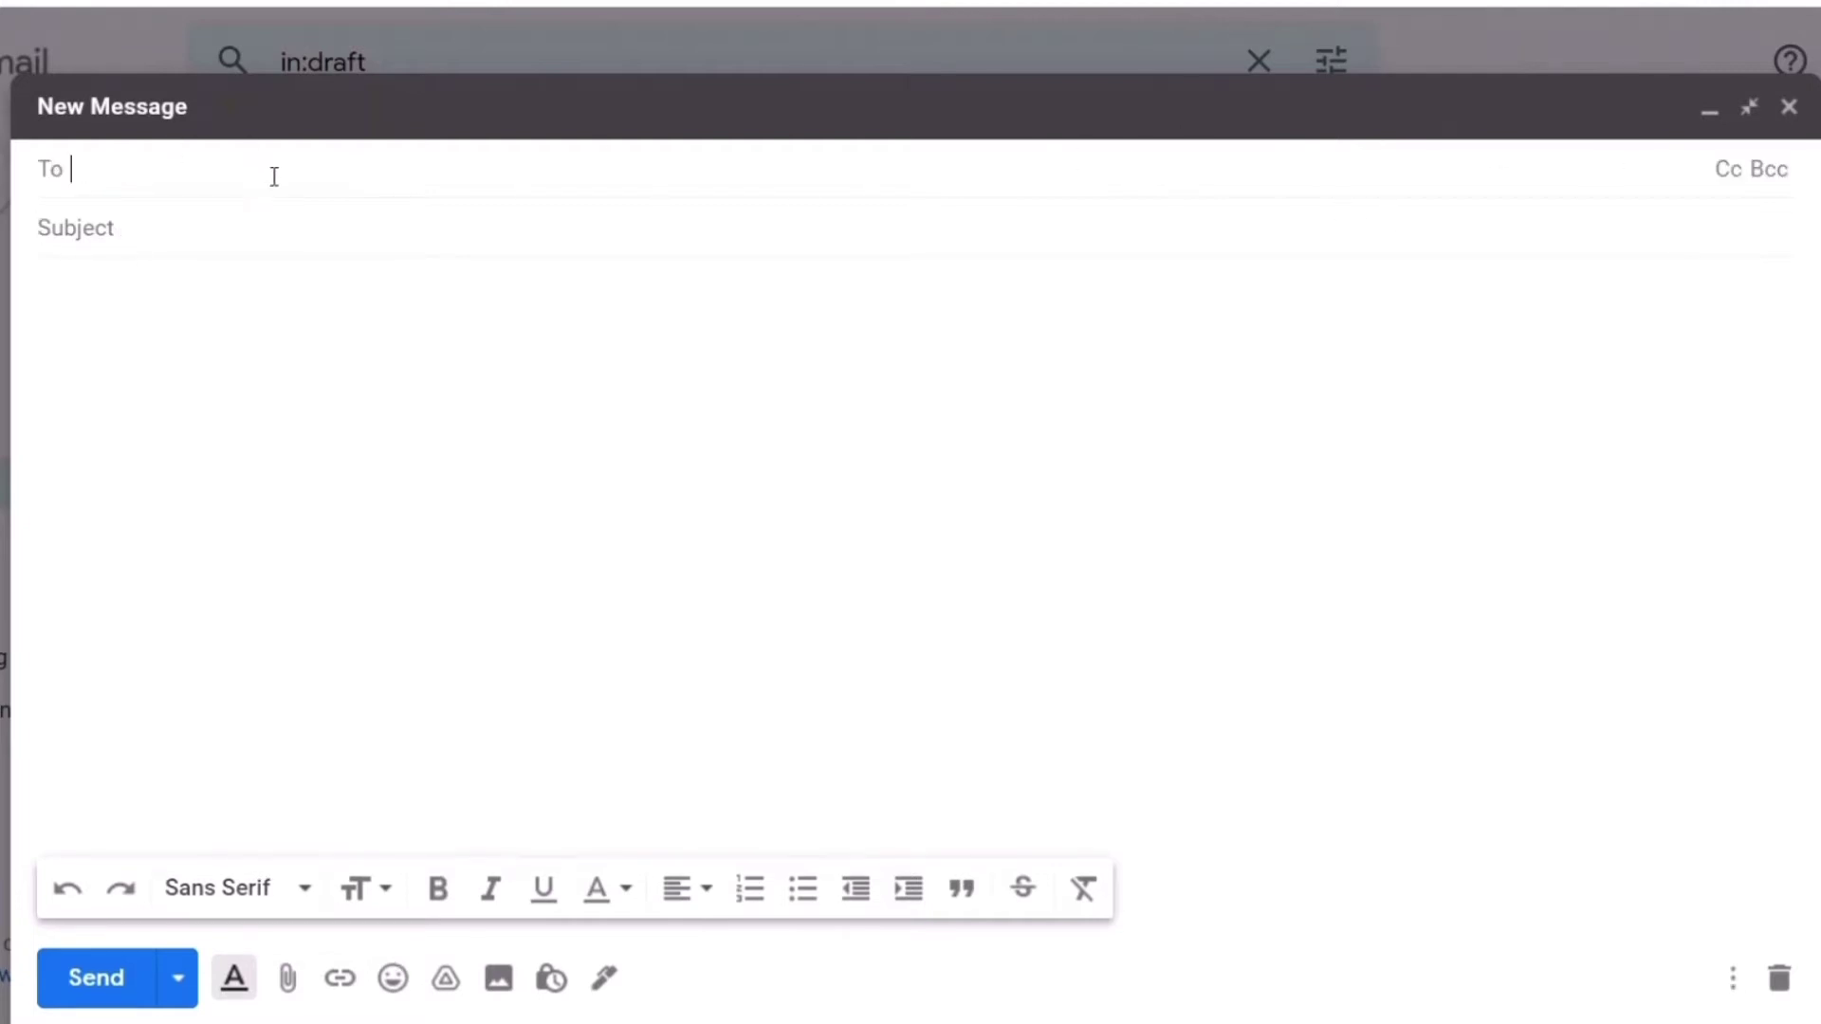
pyautogui.click(1726, 171)
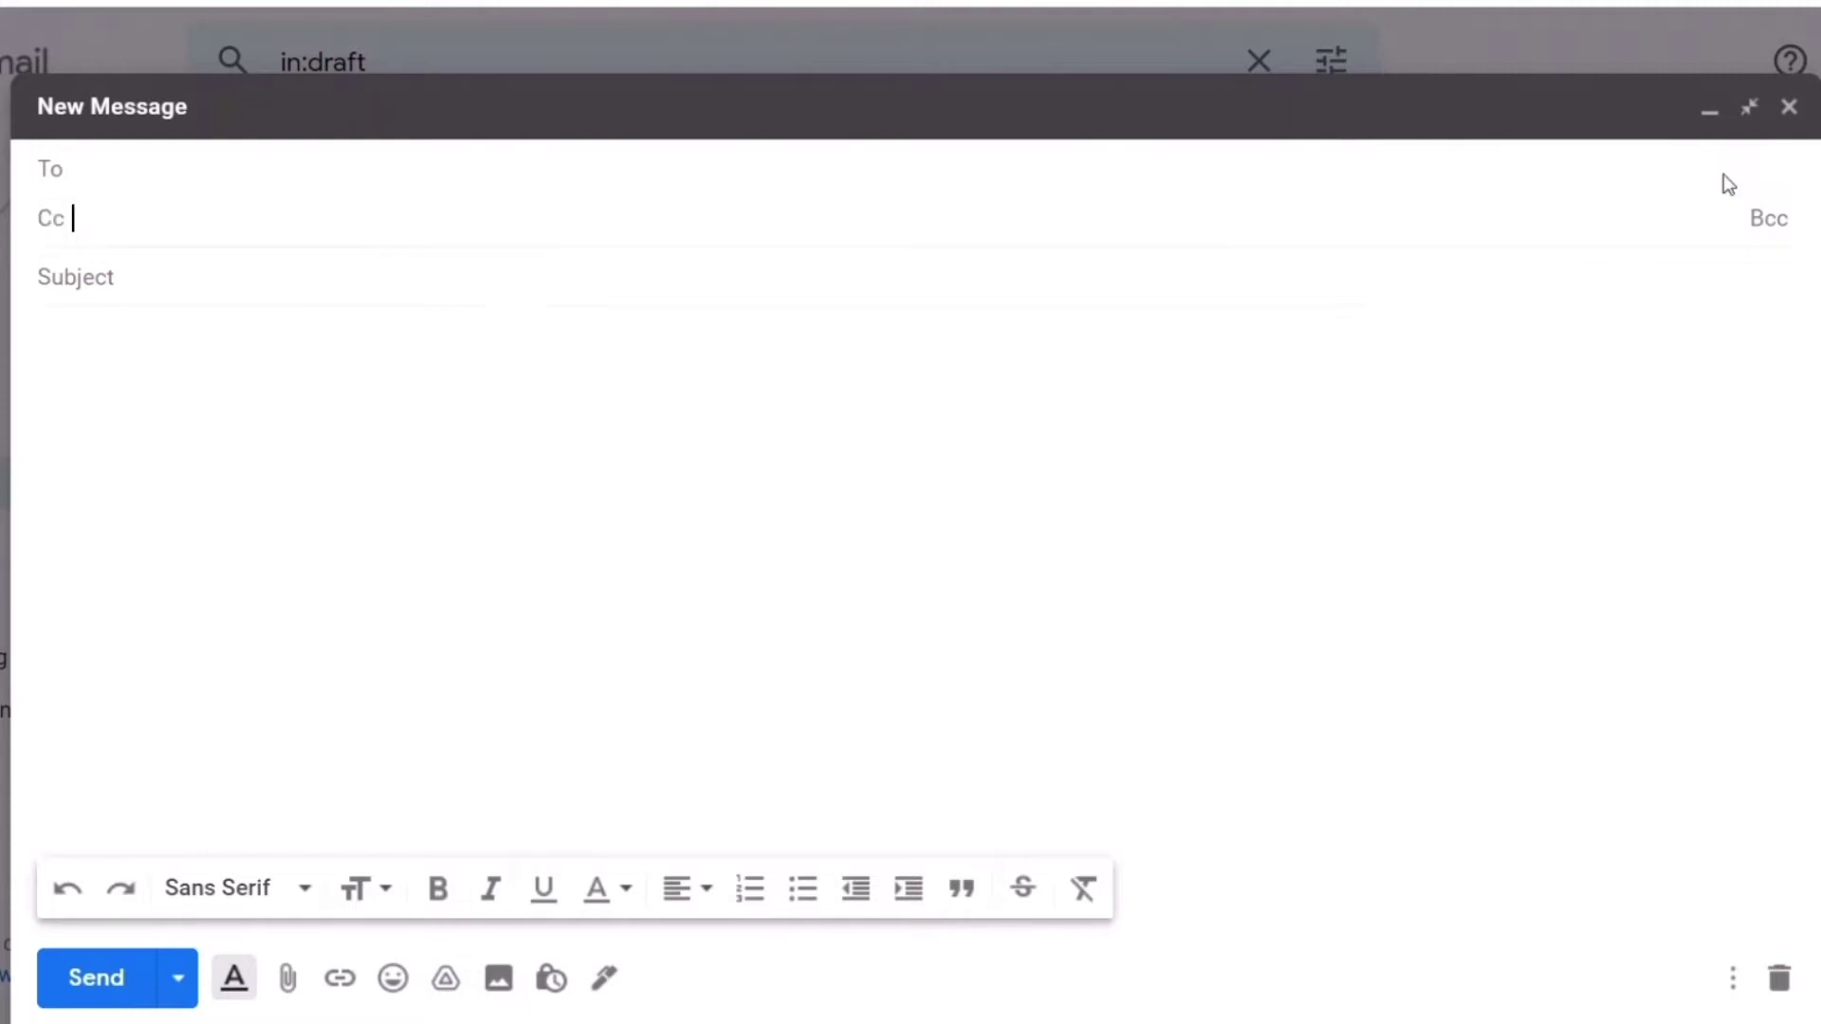
pyautogui.click(1768, 224)
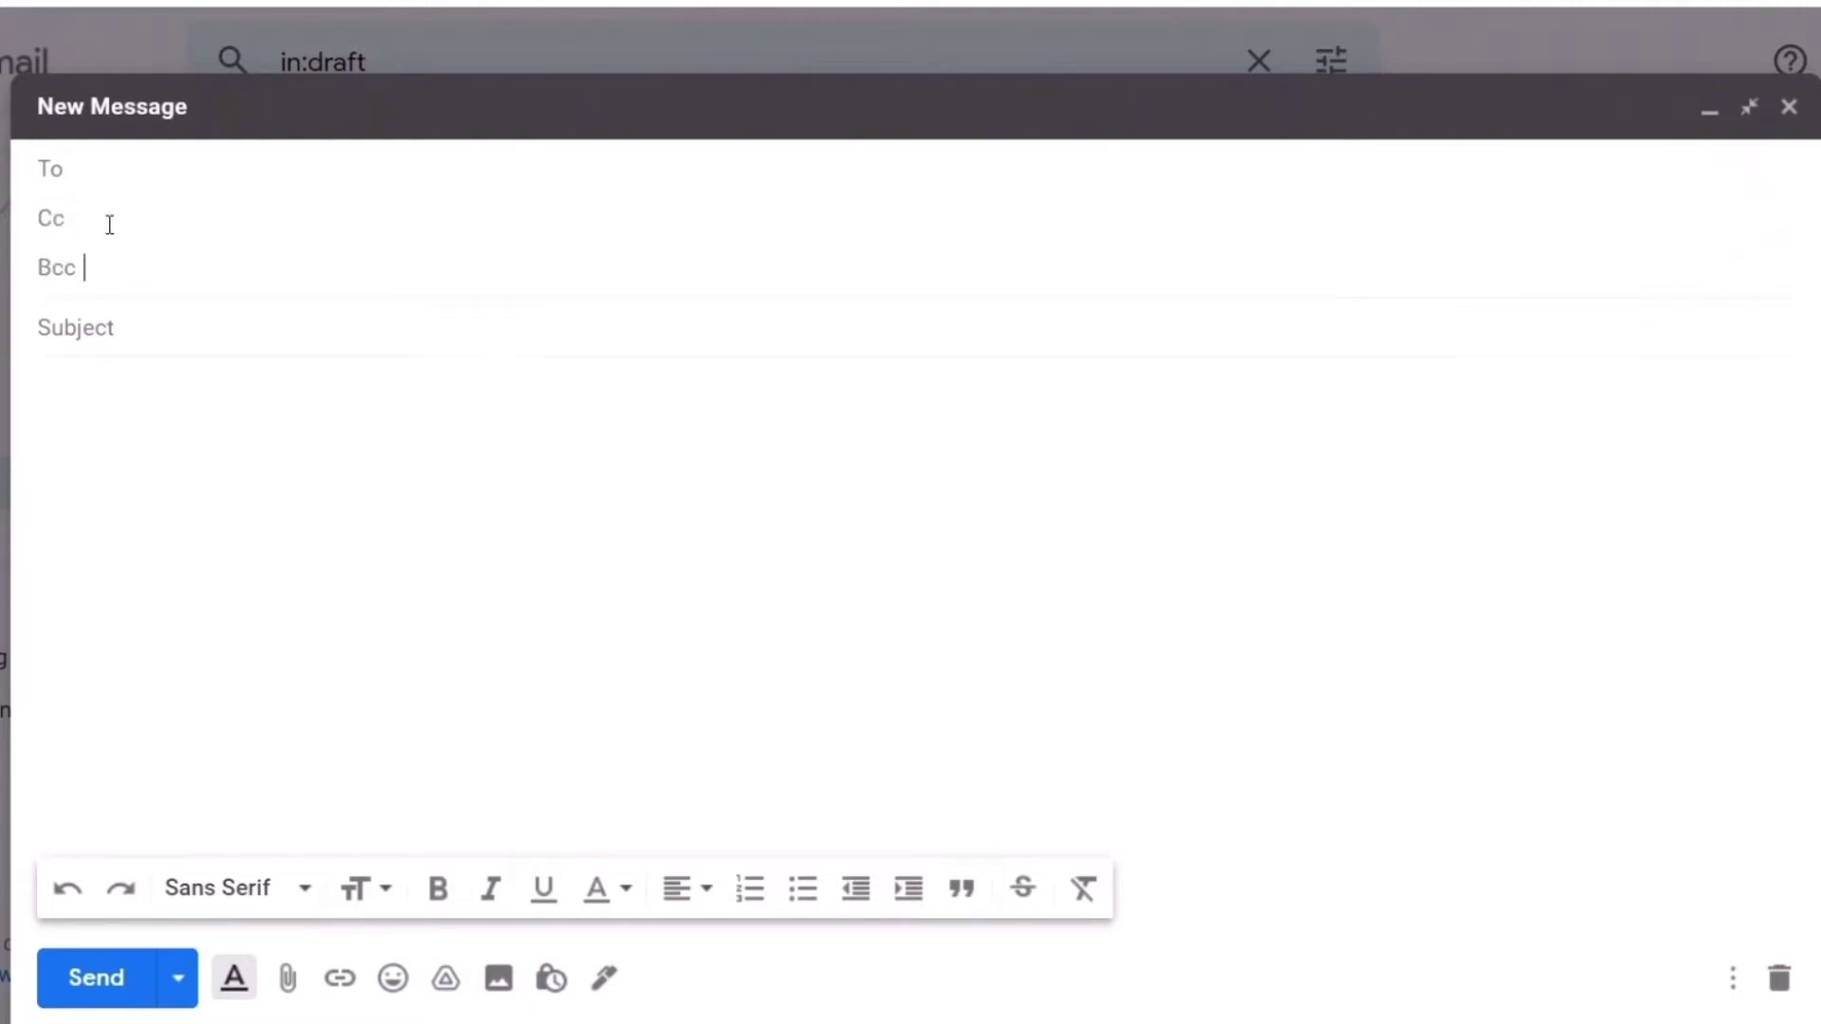
# Enter 'good to know' in Cc and replace the To line text with the recipient's e-mail address
pyautogui.click(98, 225)
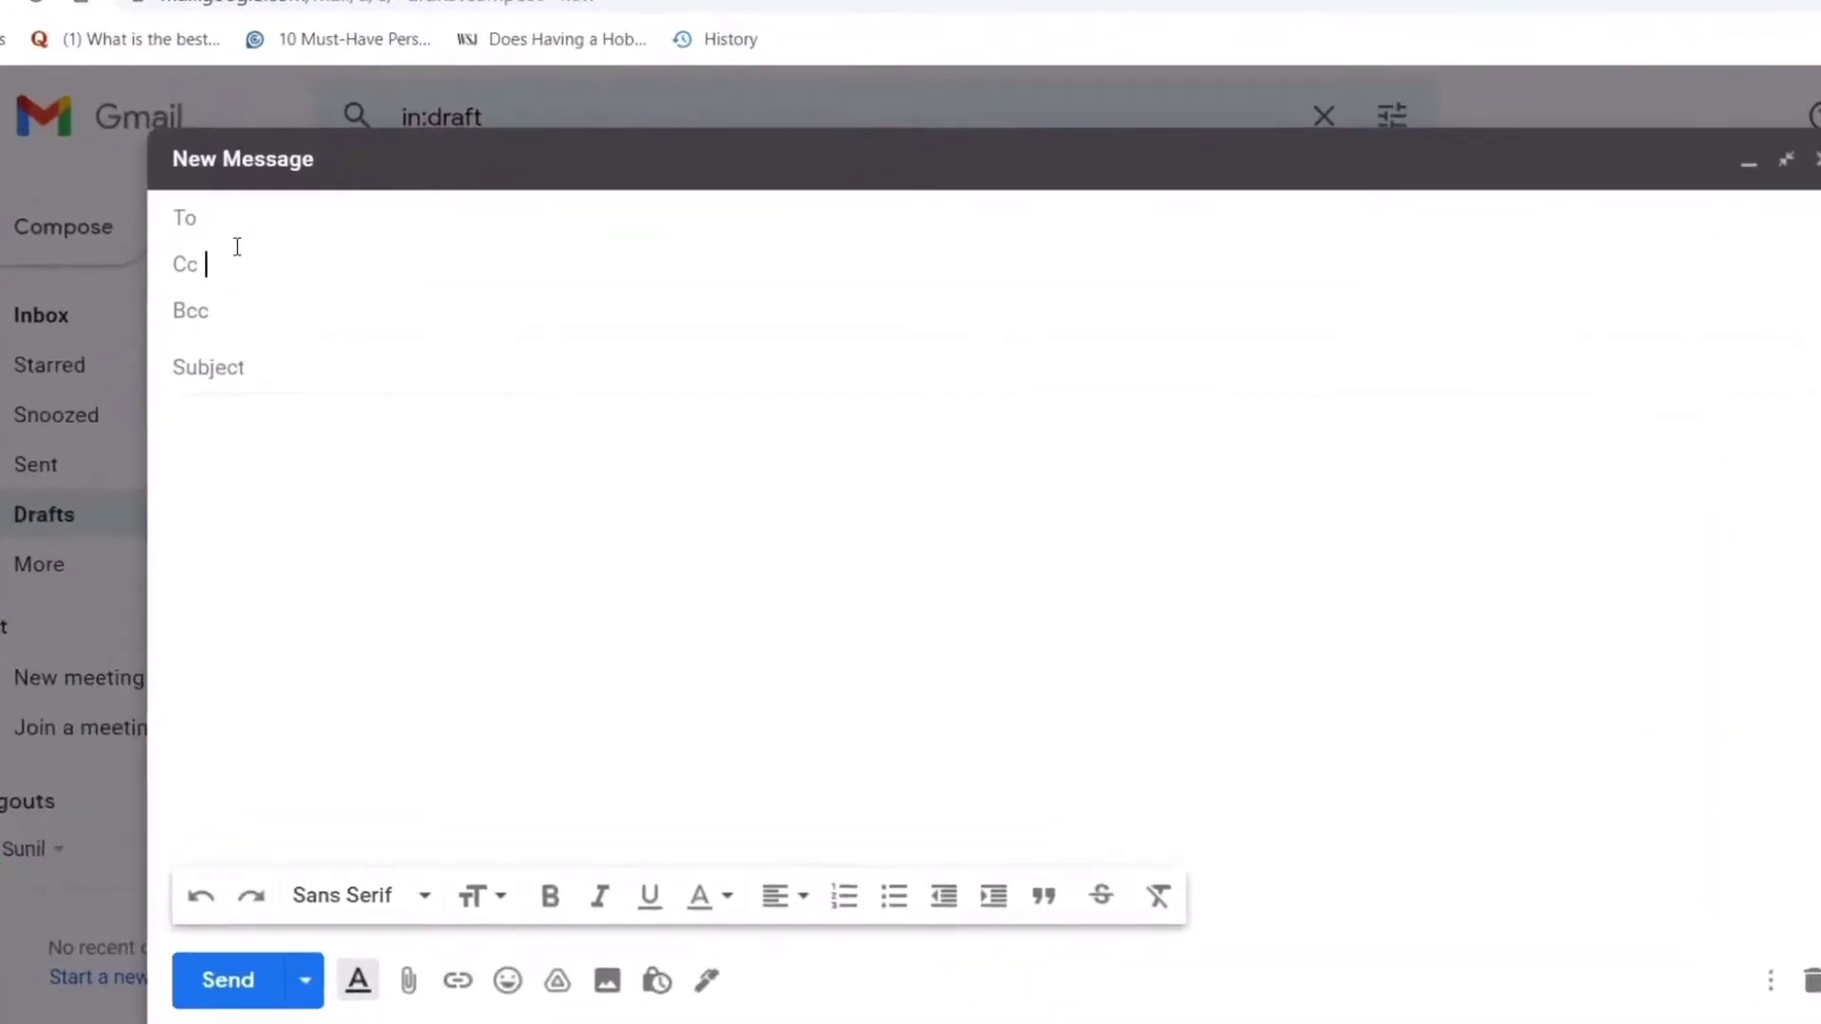
pyautogui.write('good to know')
pyautogui.click(131, 170)
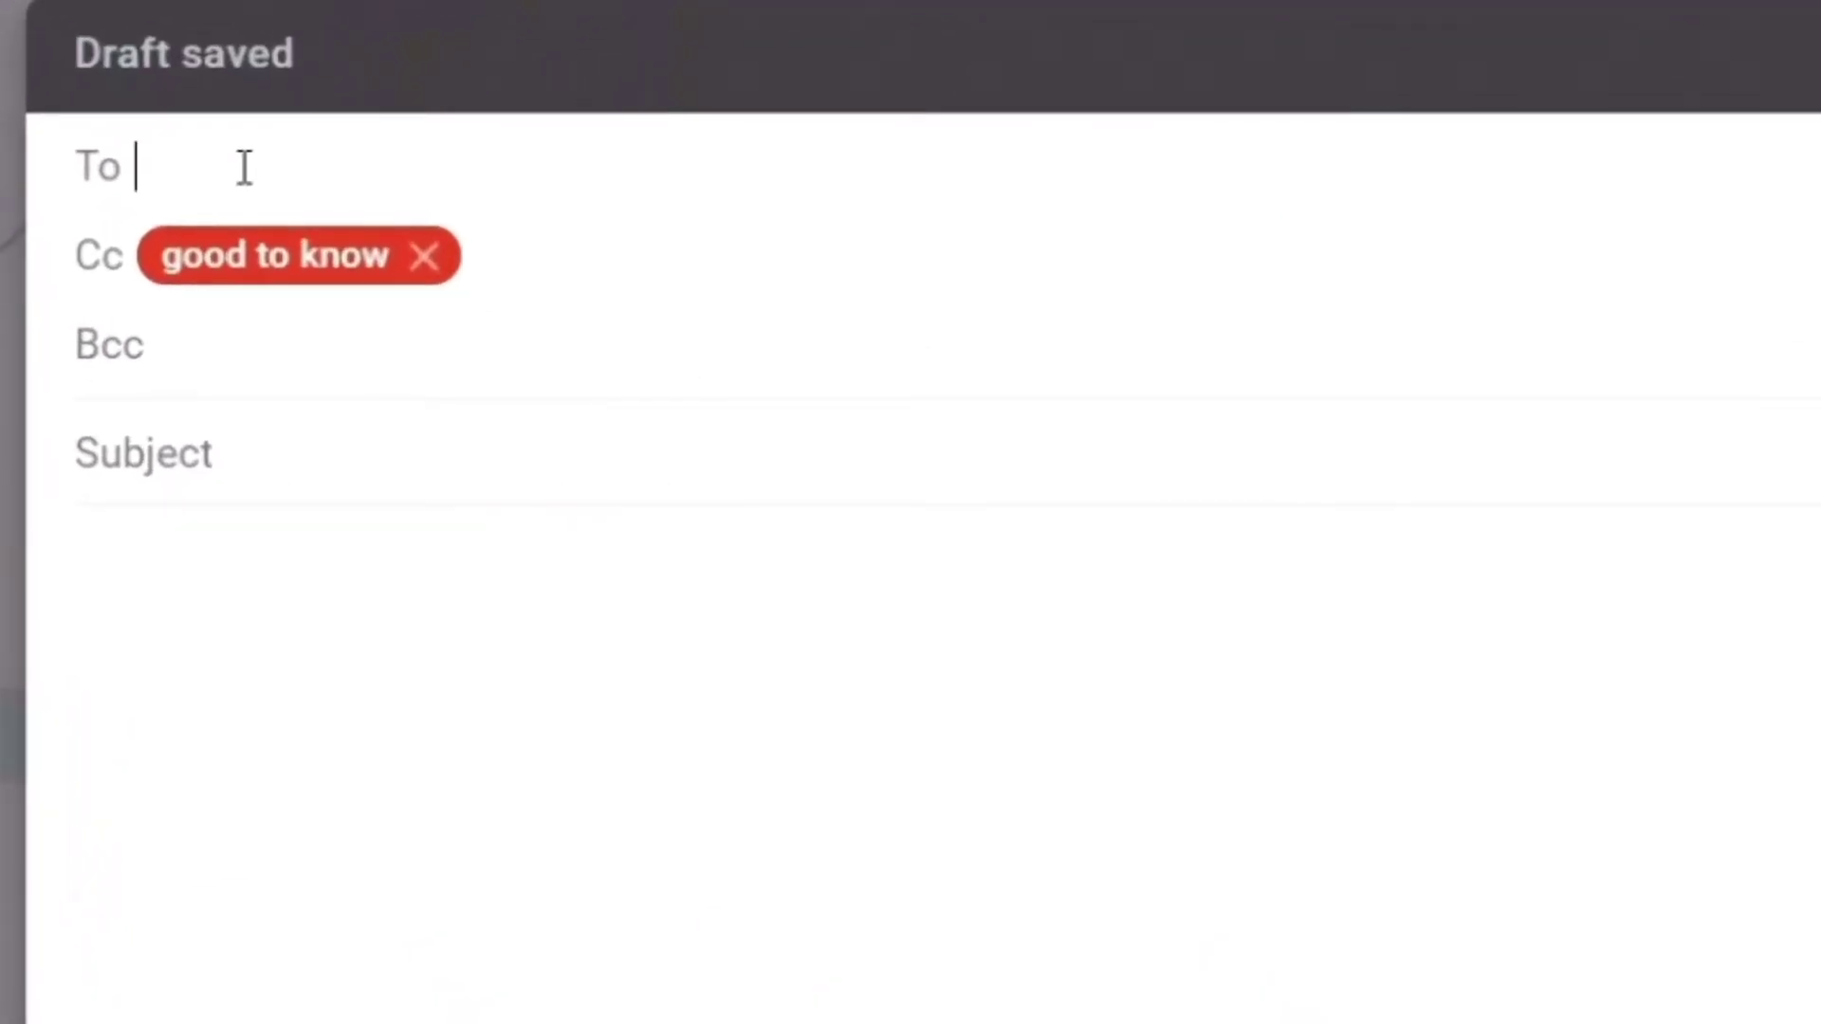
pyautogui.write('direct')
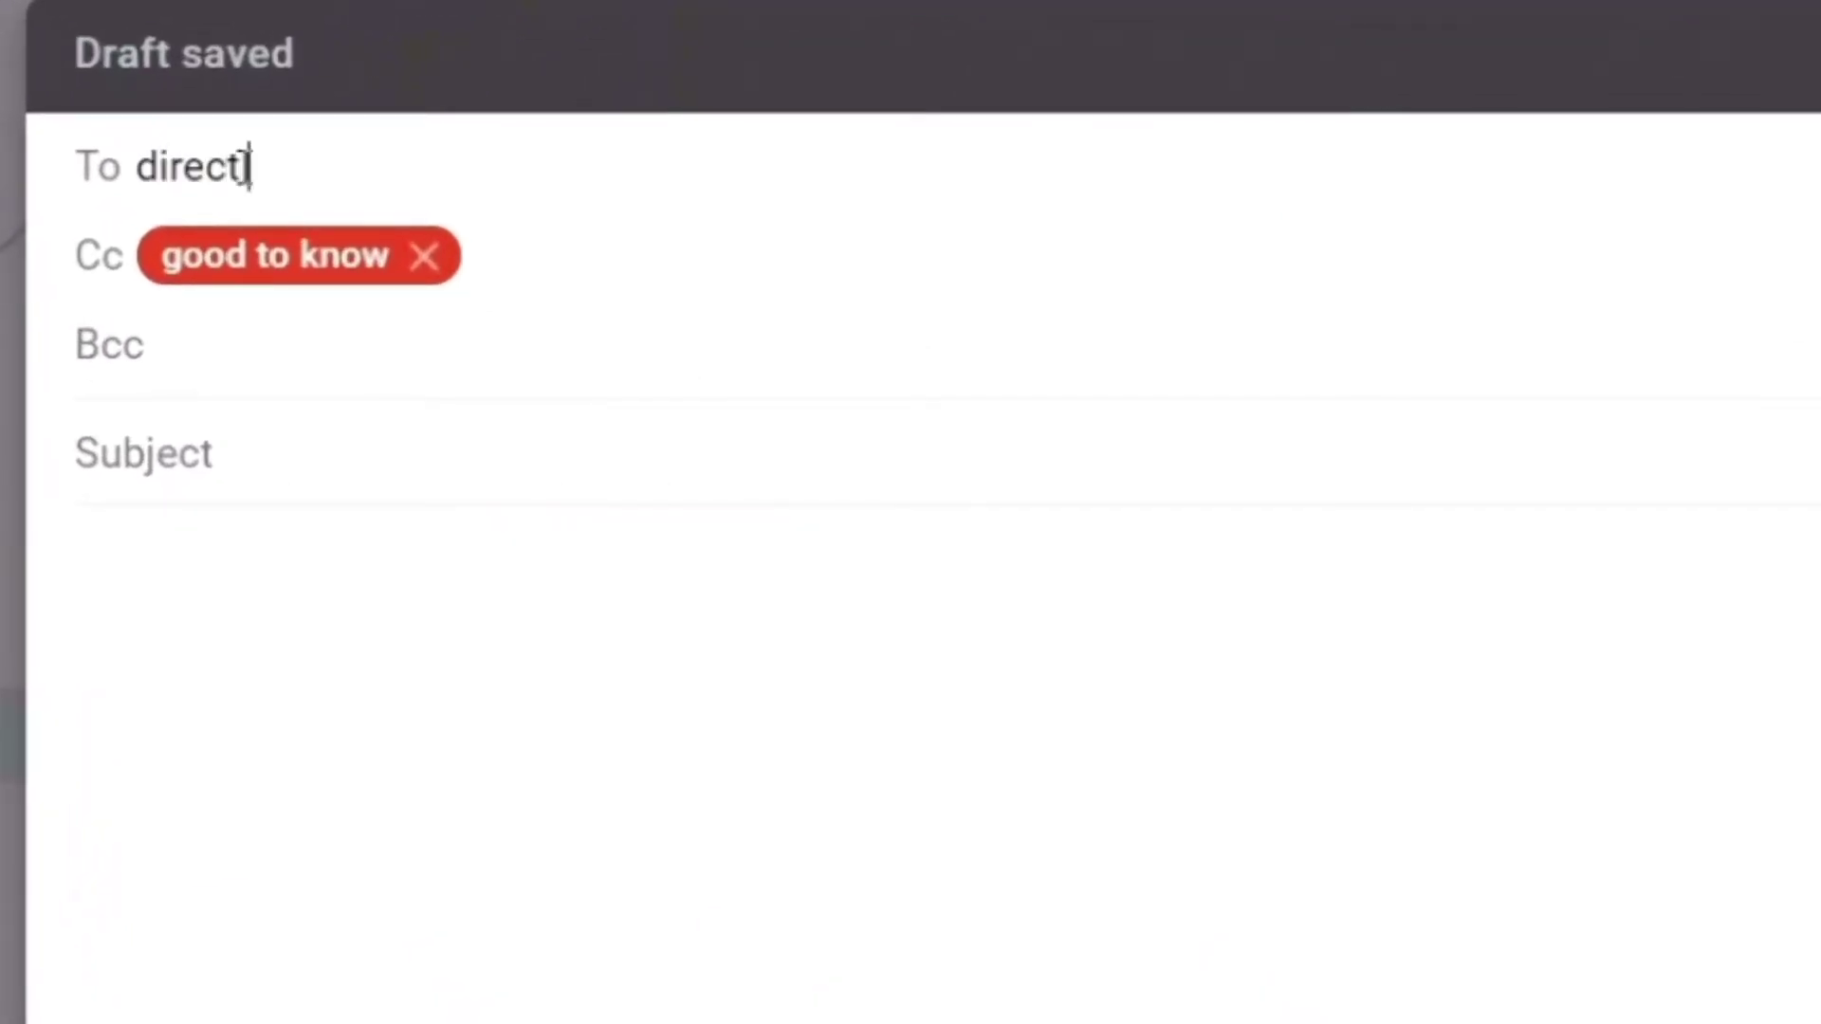
pyautogui.write('ly to those p')
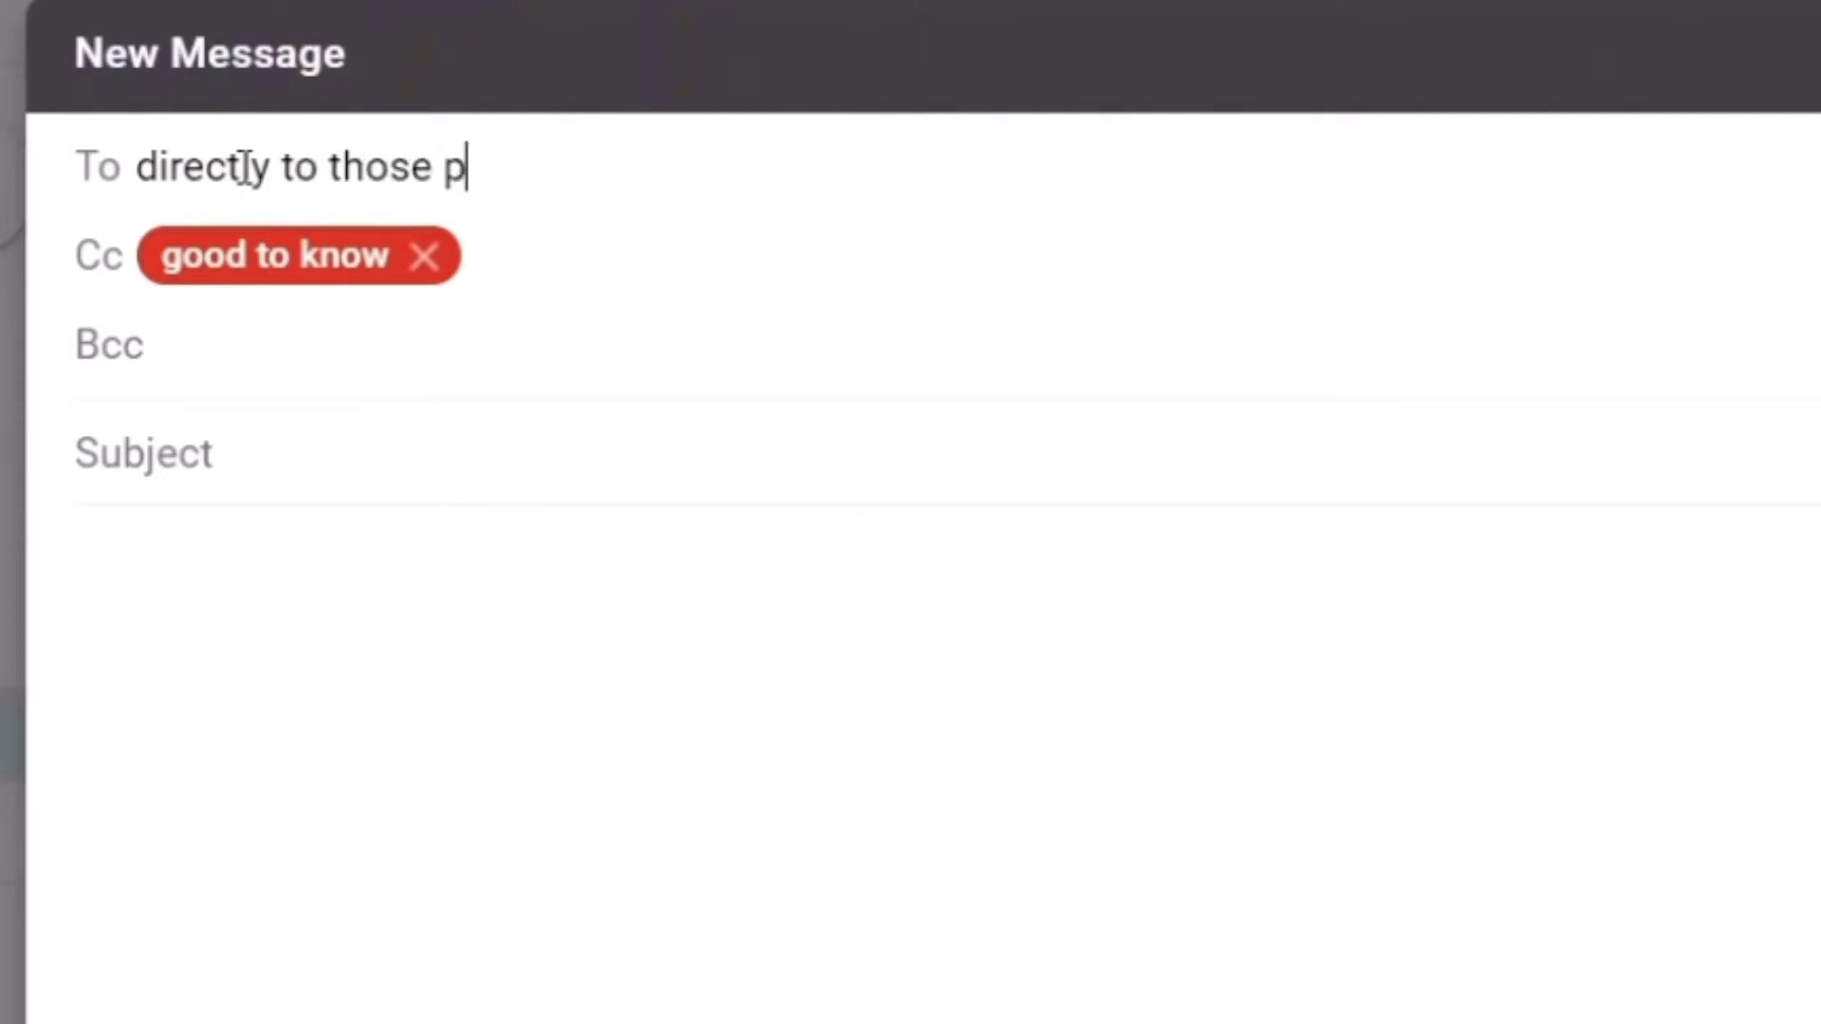
pyautogui.write('ersons')
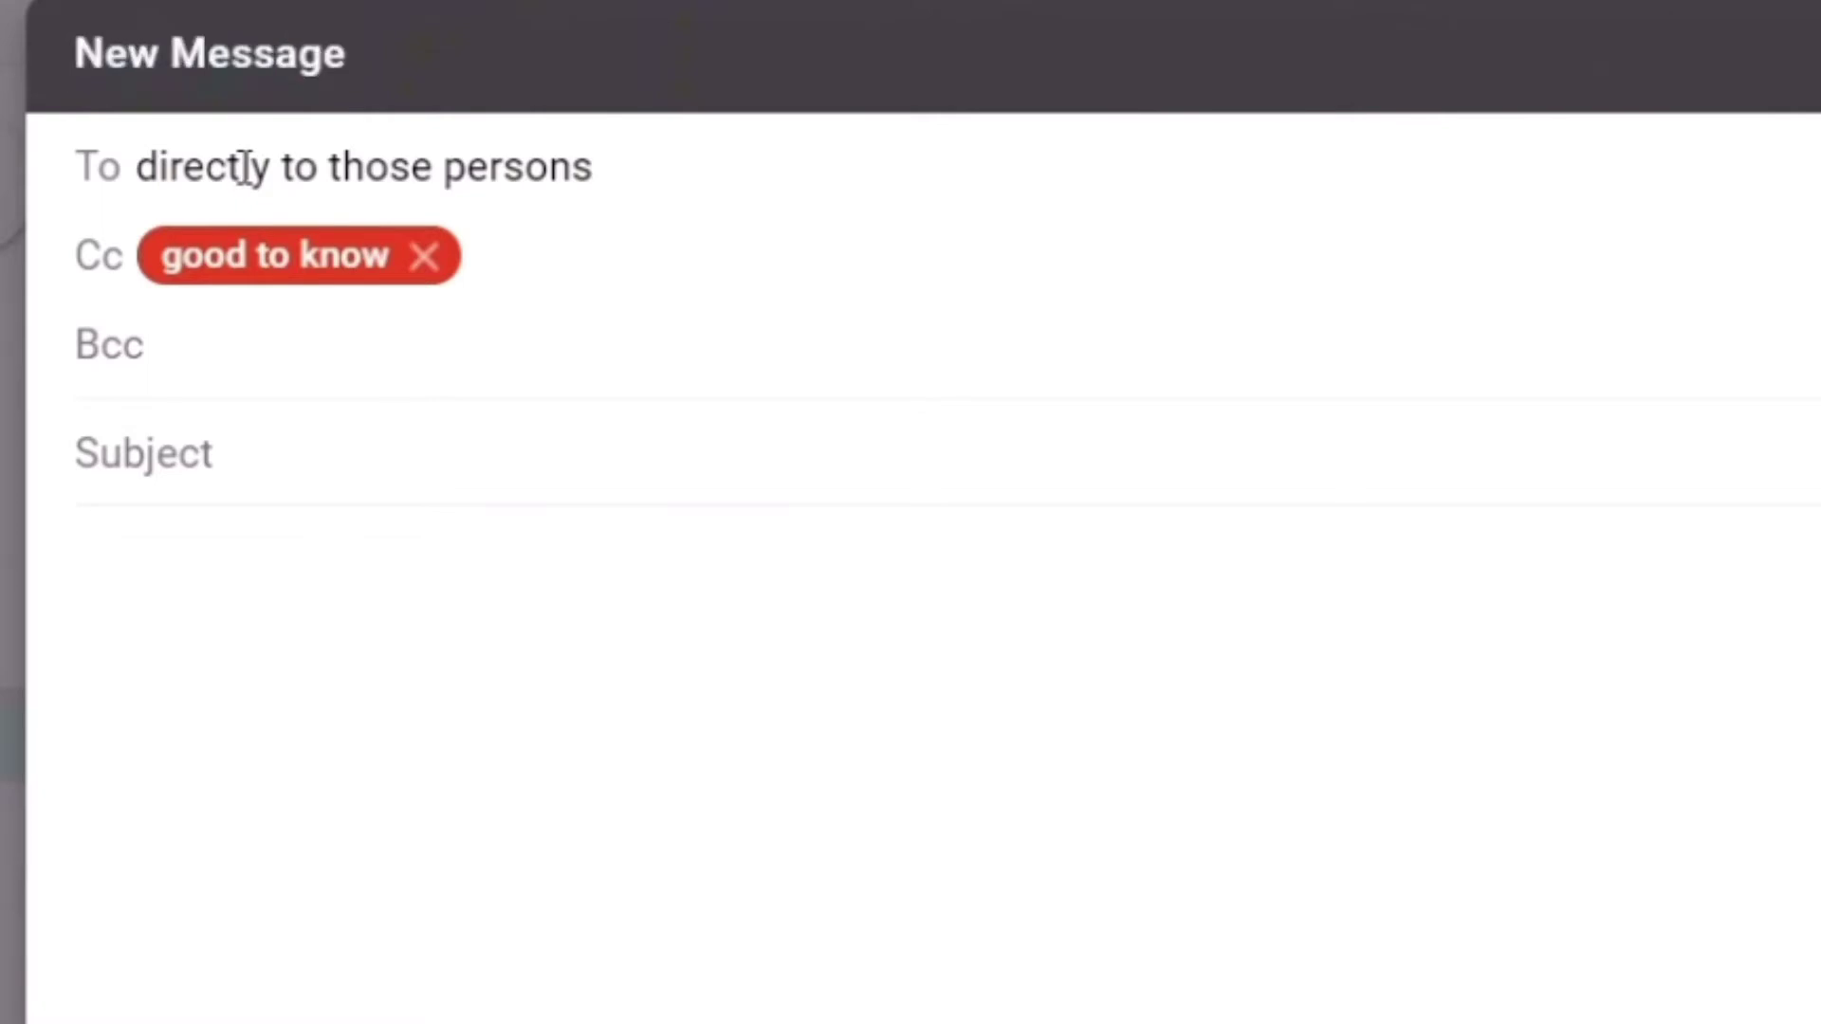
pyautogui.moveTo(136, 166); pyautogui.dragTo(855, 155)
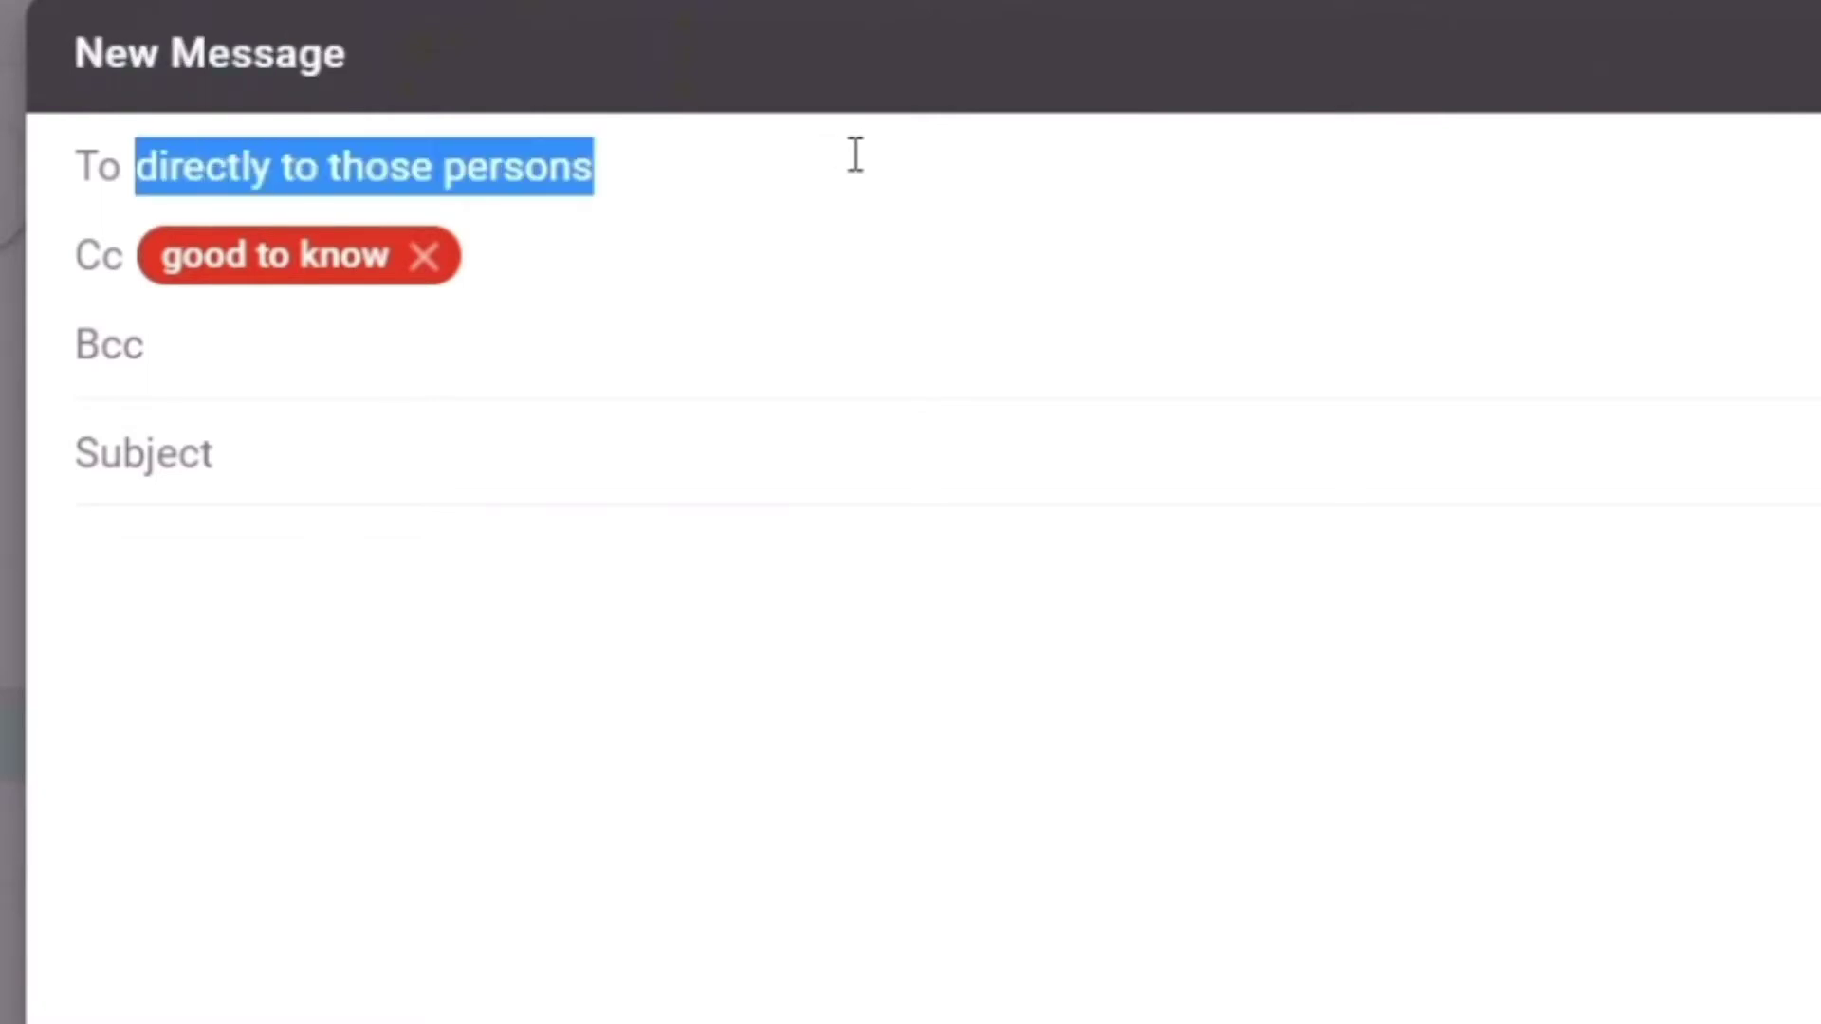
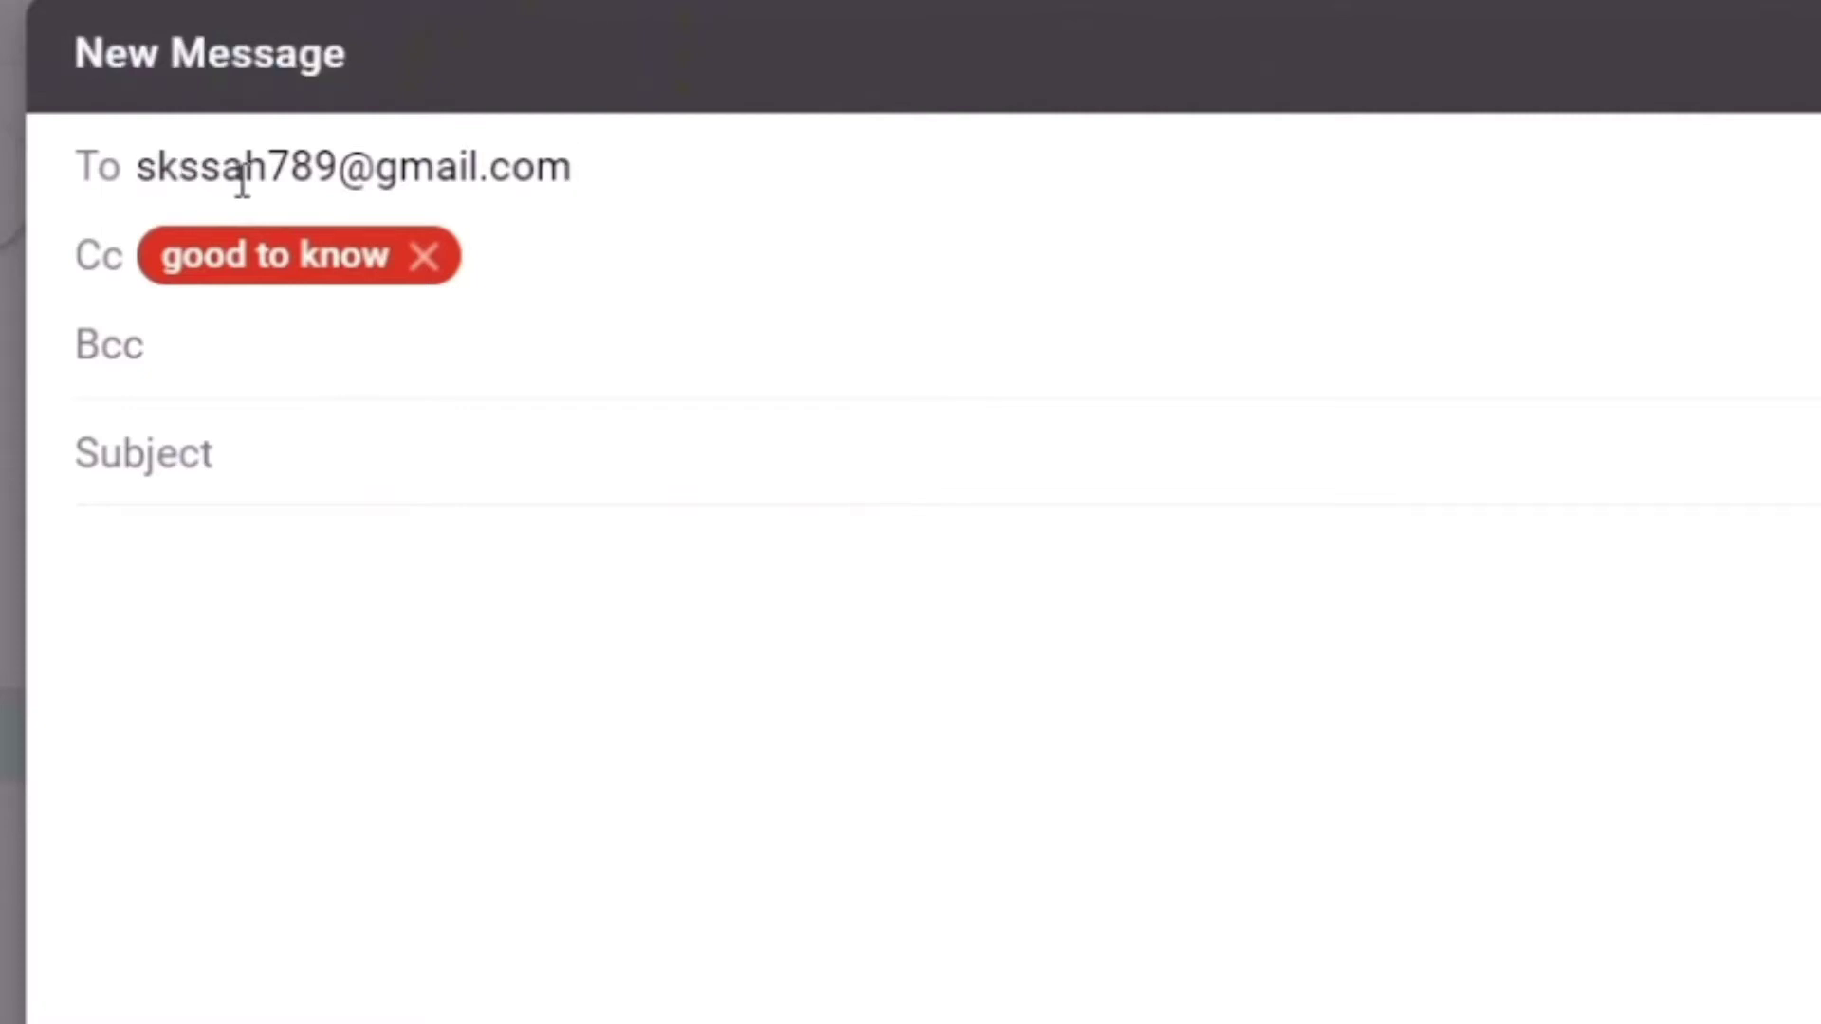
pyautogui.click(266, 595)
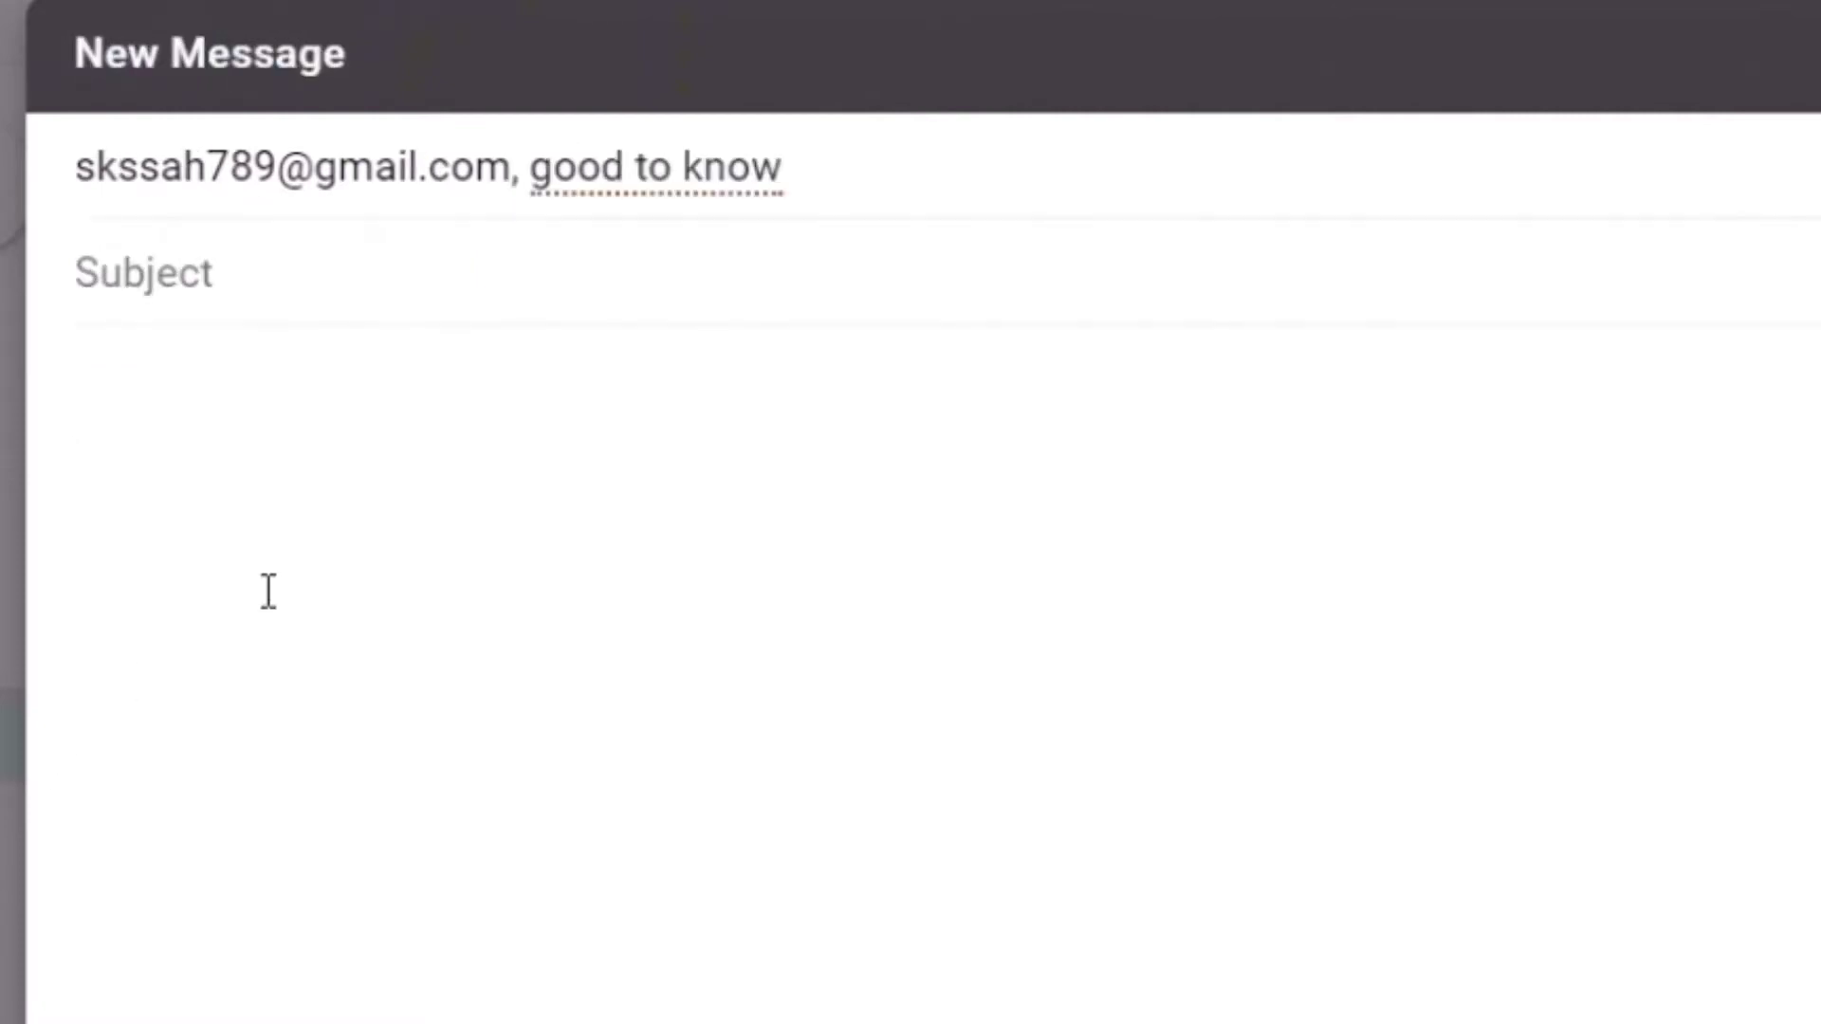
# Write 'Please book a ticket for delhi' in the body, correcting the misspelt word
pyautogui.write('Plea')
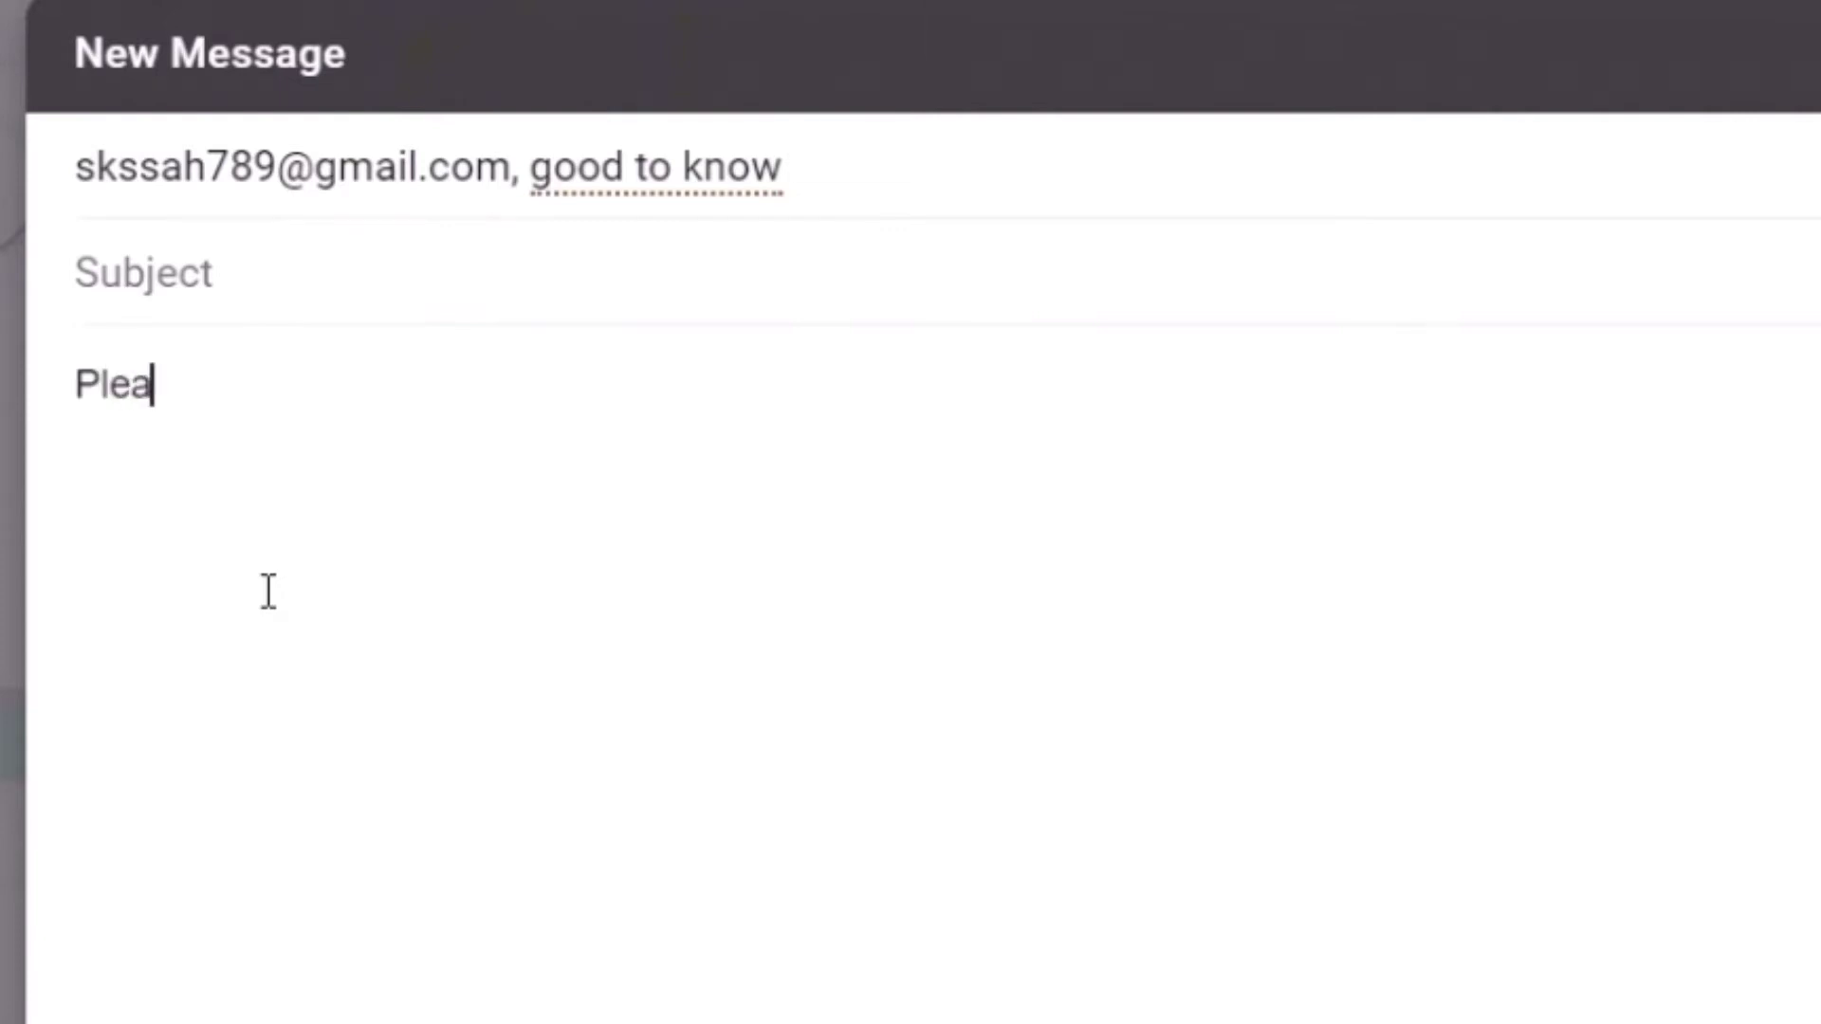
pyautogui.write('se b')
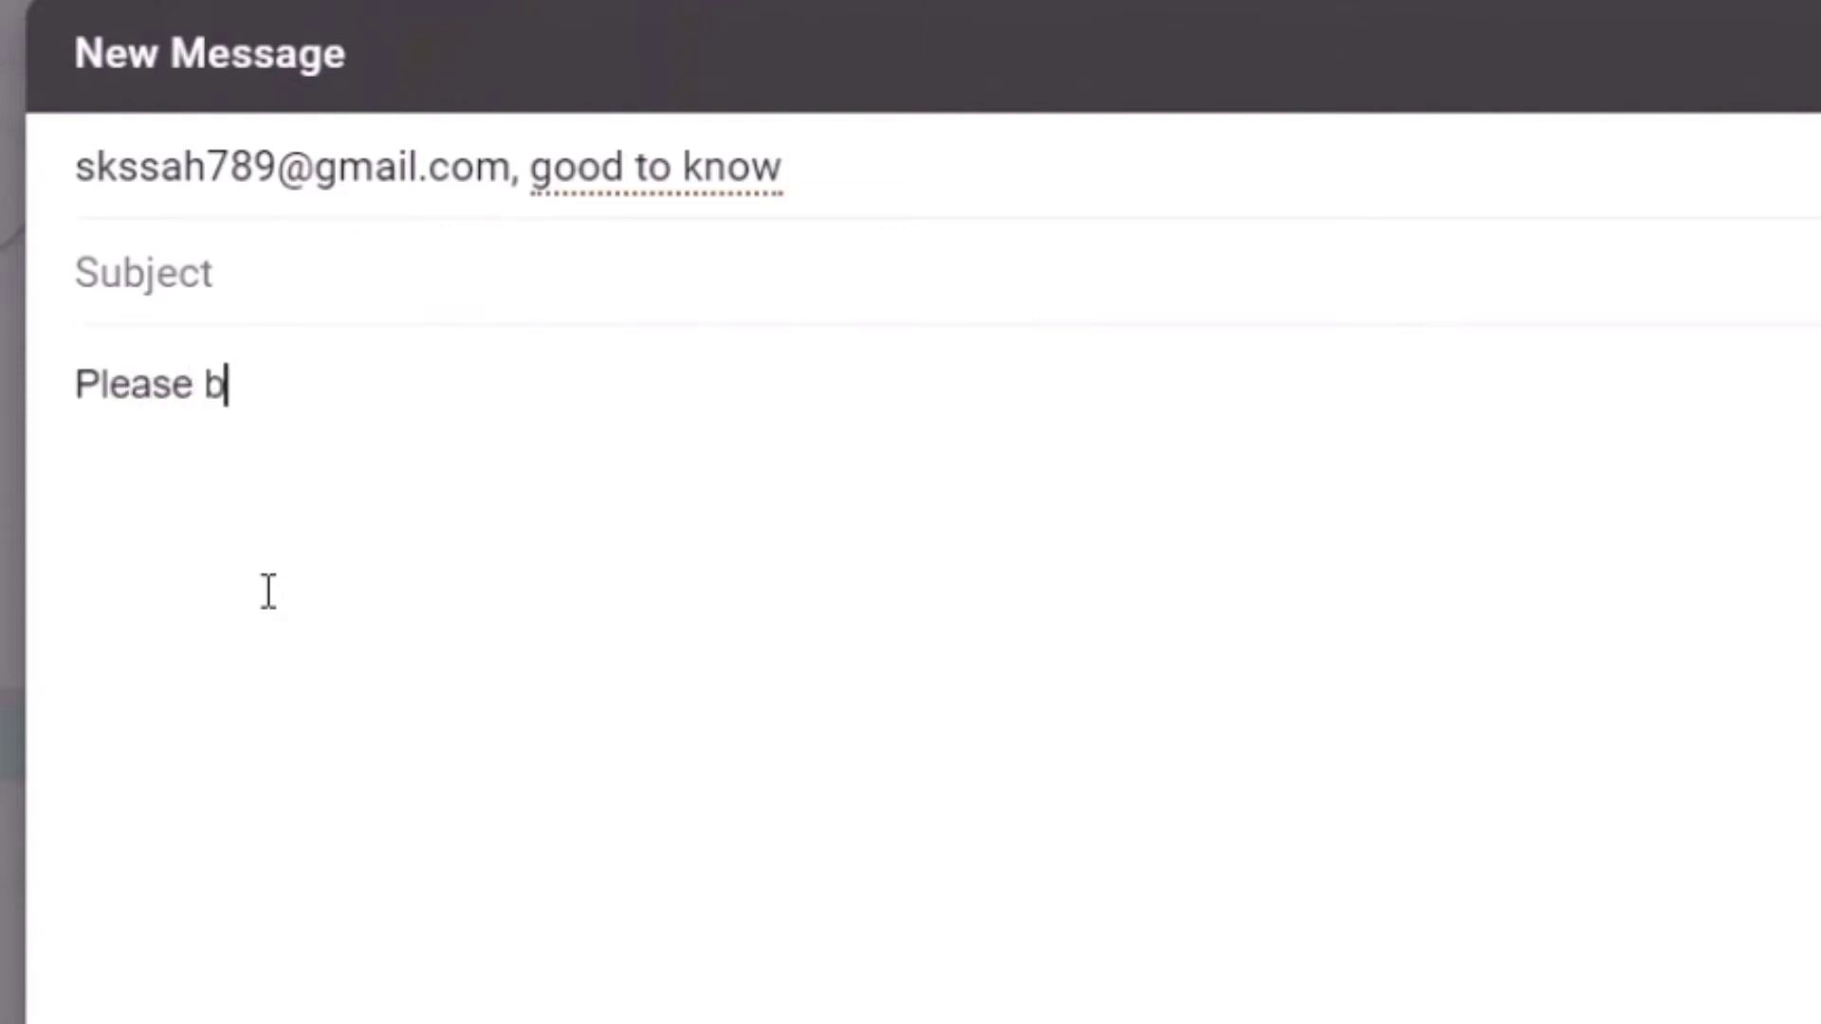
pyautogui.write('ook a tcike')
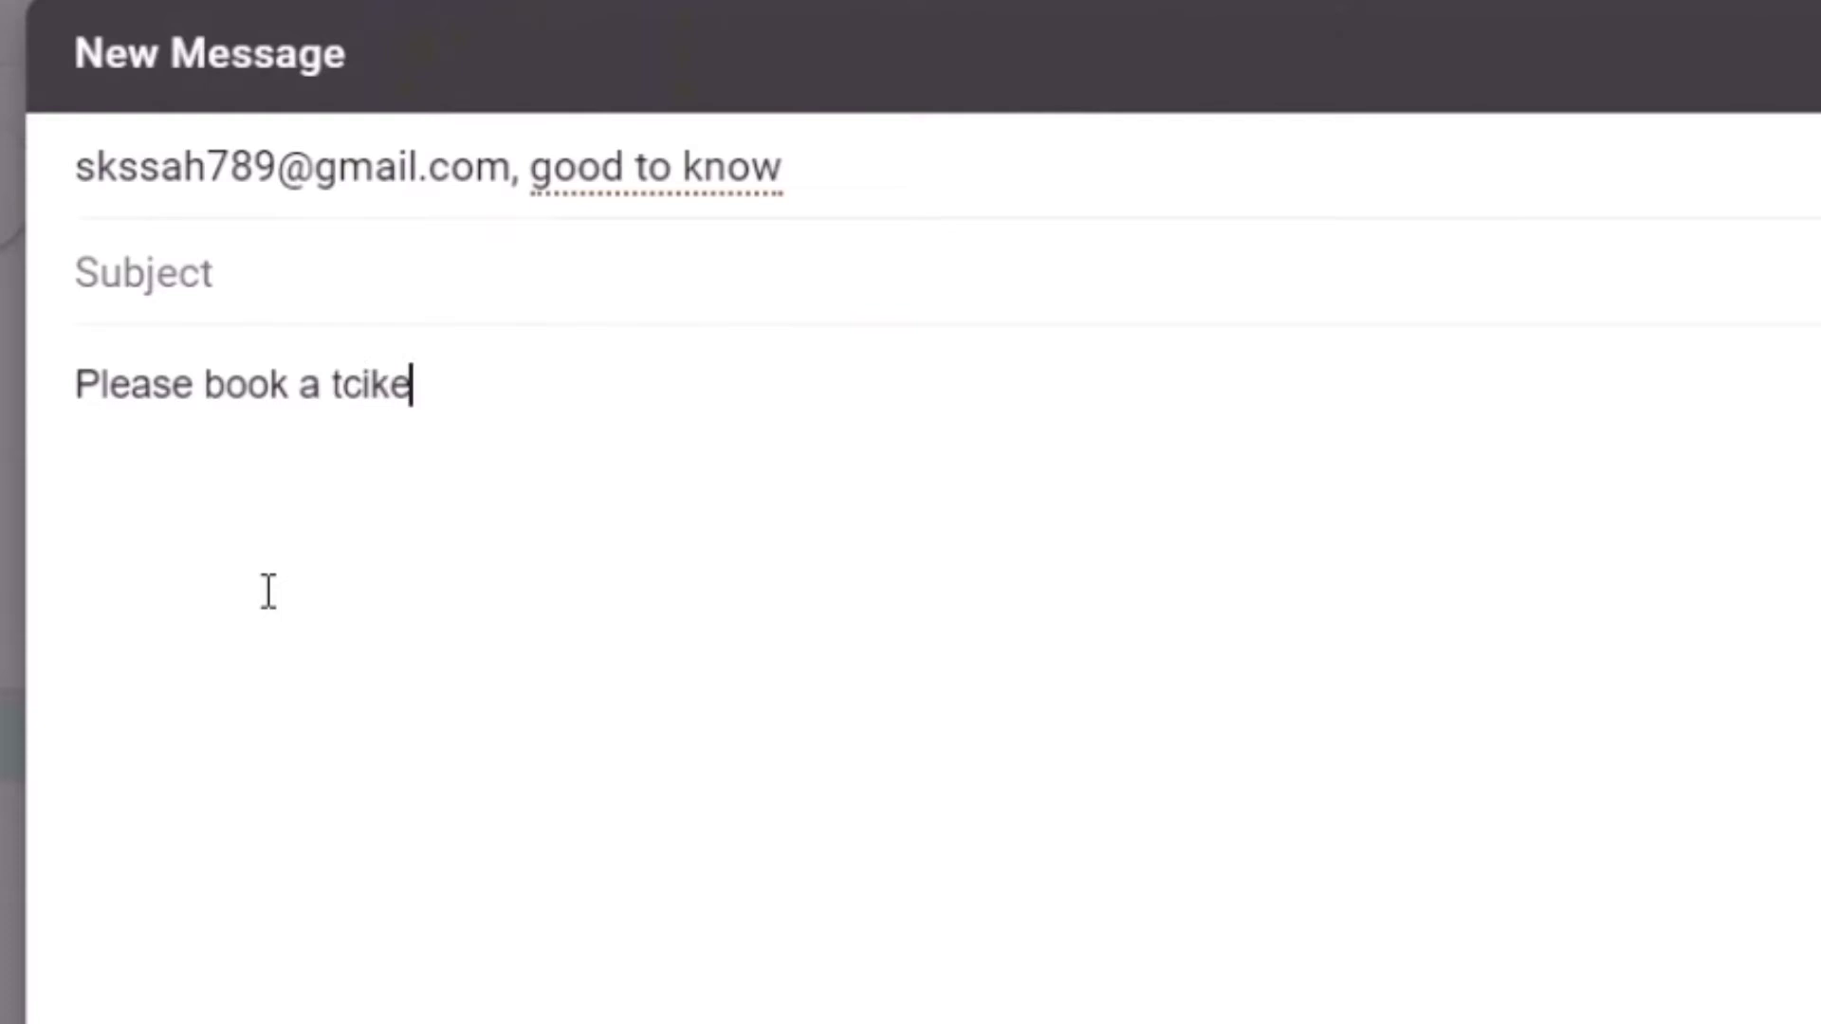
pyautogui.press('BackSpace')
pyautogui.press('BackSpace')
pyautogui.press('BackSpace')
pyautogui.press('BackSpace')
pyautogui.write('icket for de')
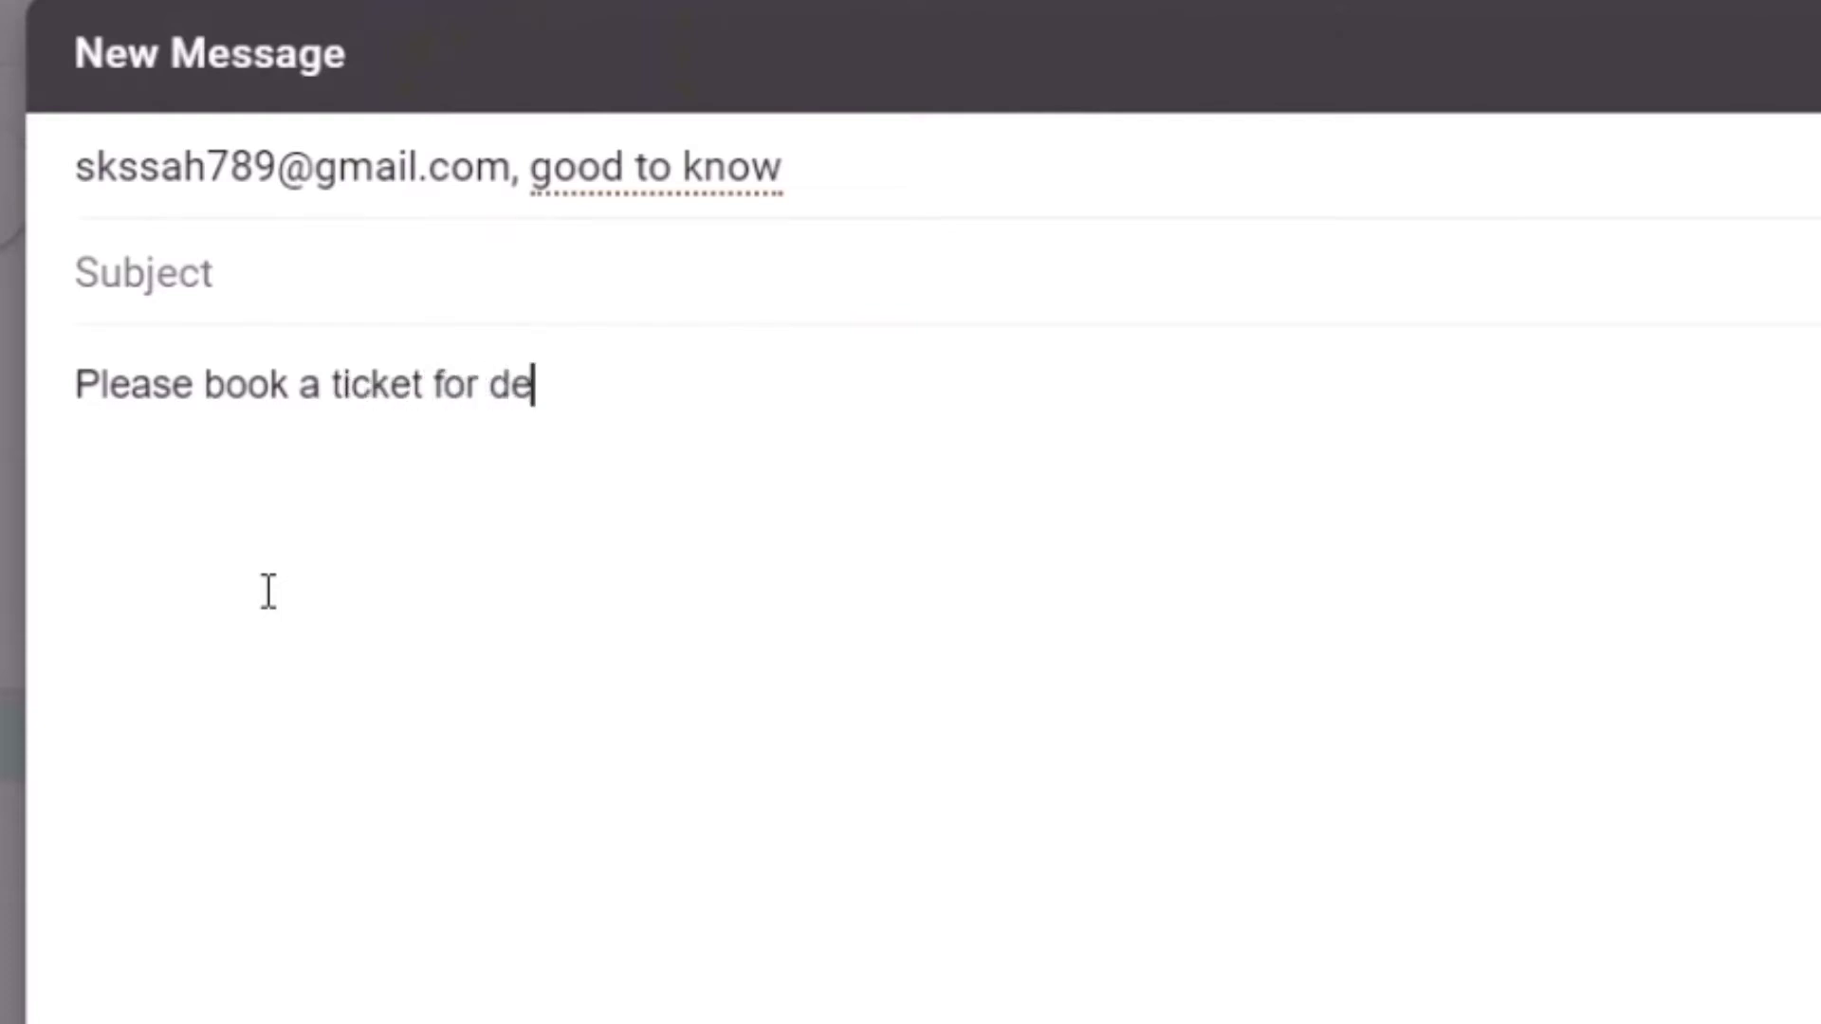
pyautogui.write('lhi')
pyautogui.click(455, 163)
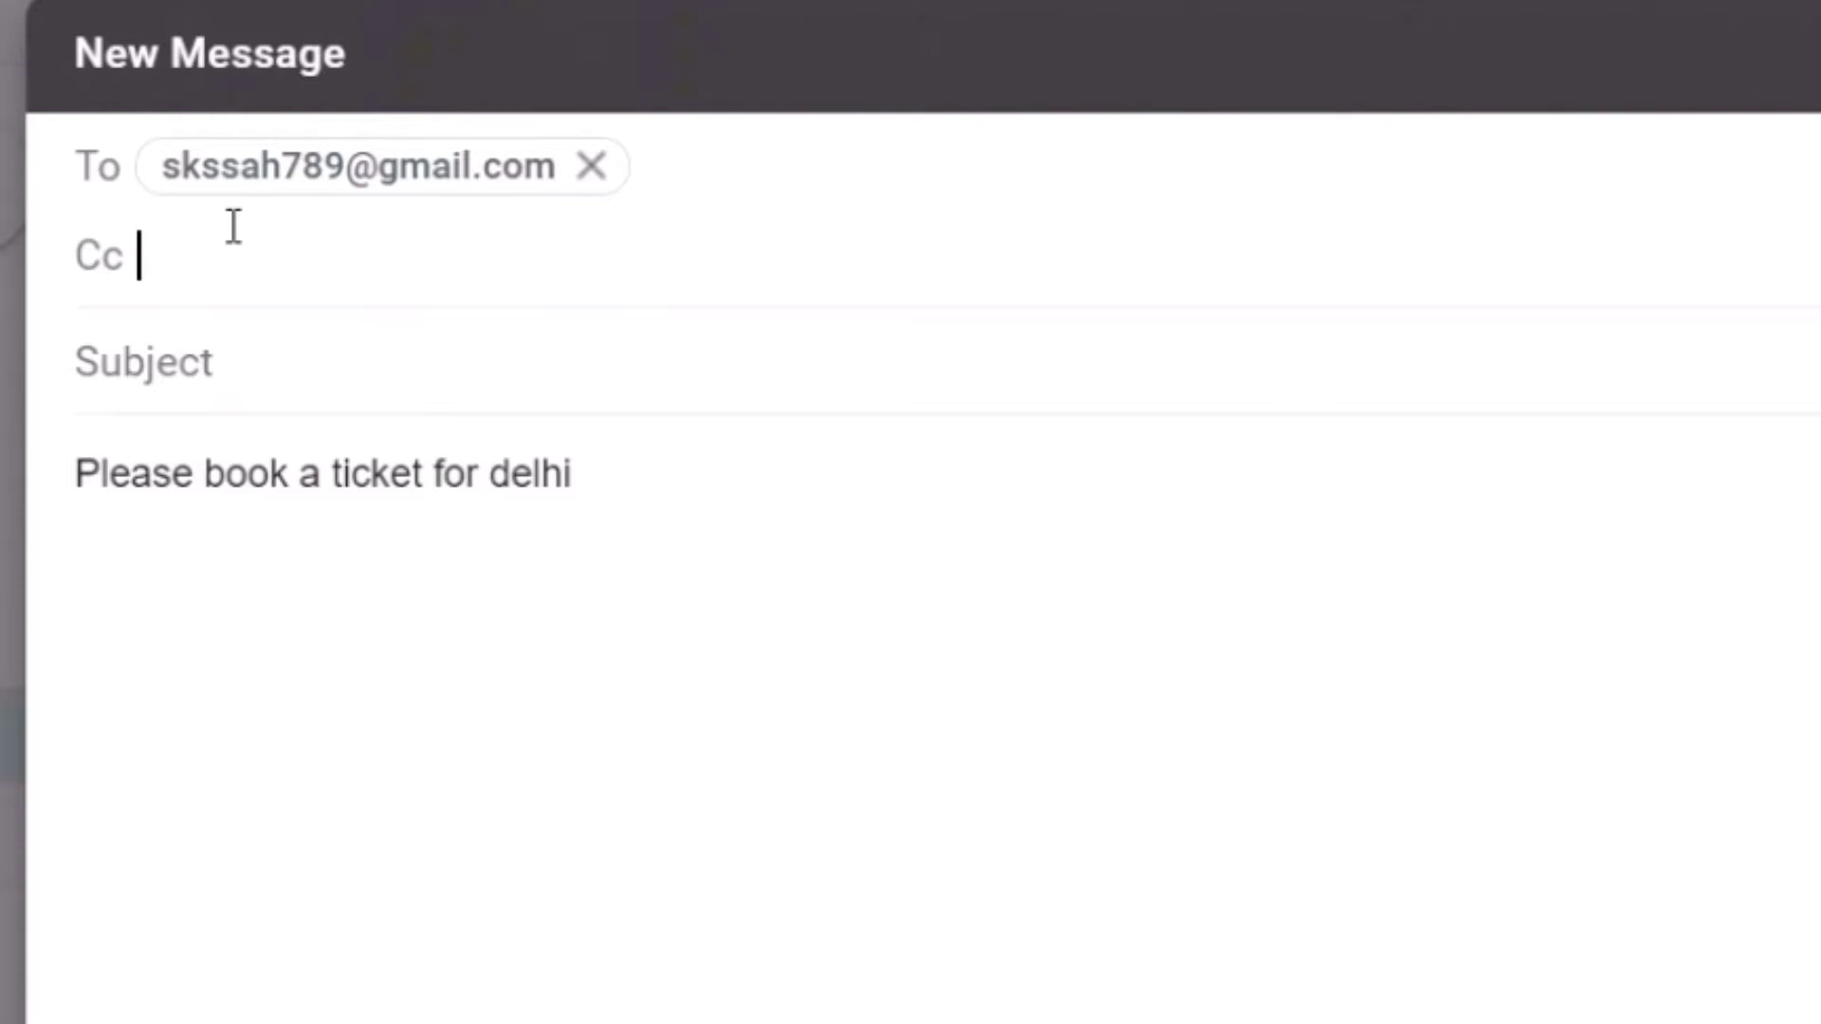
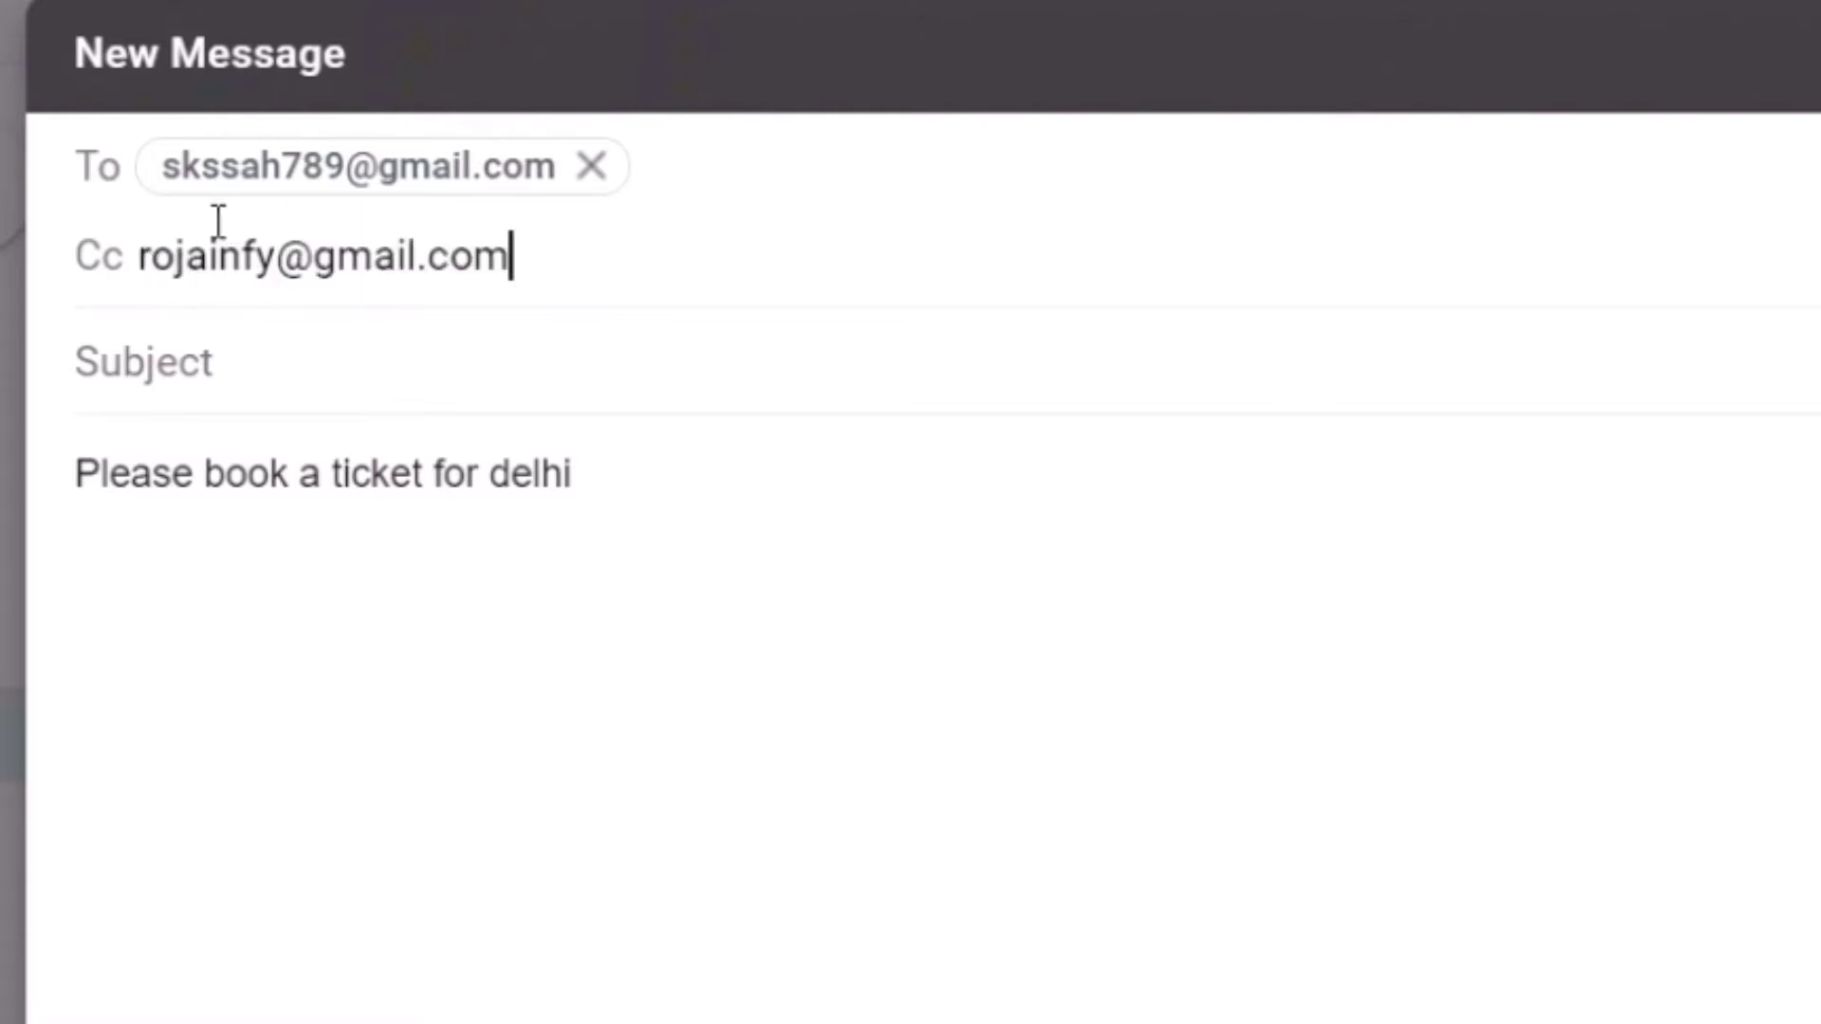
# Add a second recipient's e-mail address to the Cc line
pyautogui.moveTo(197, 171)
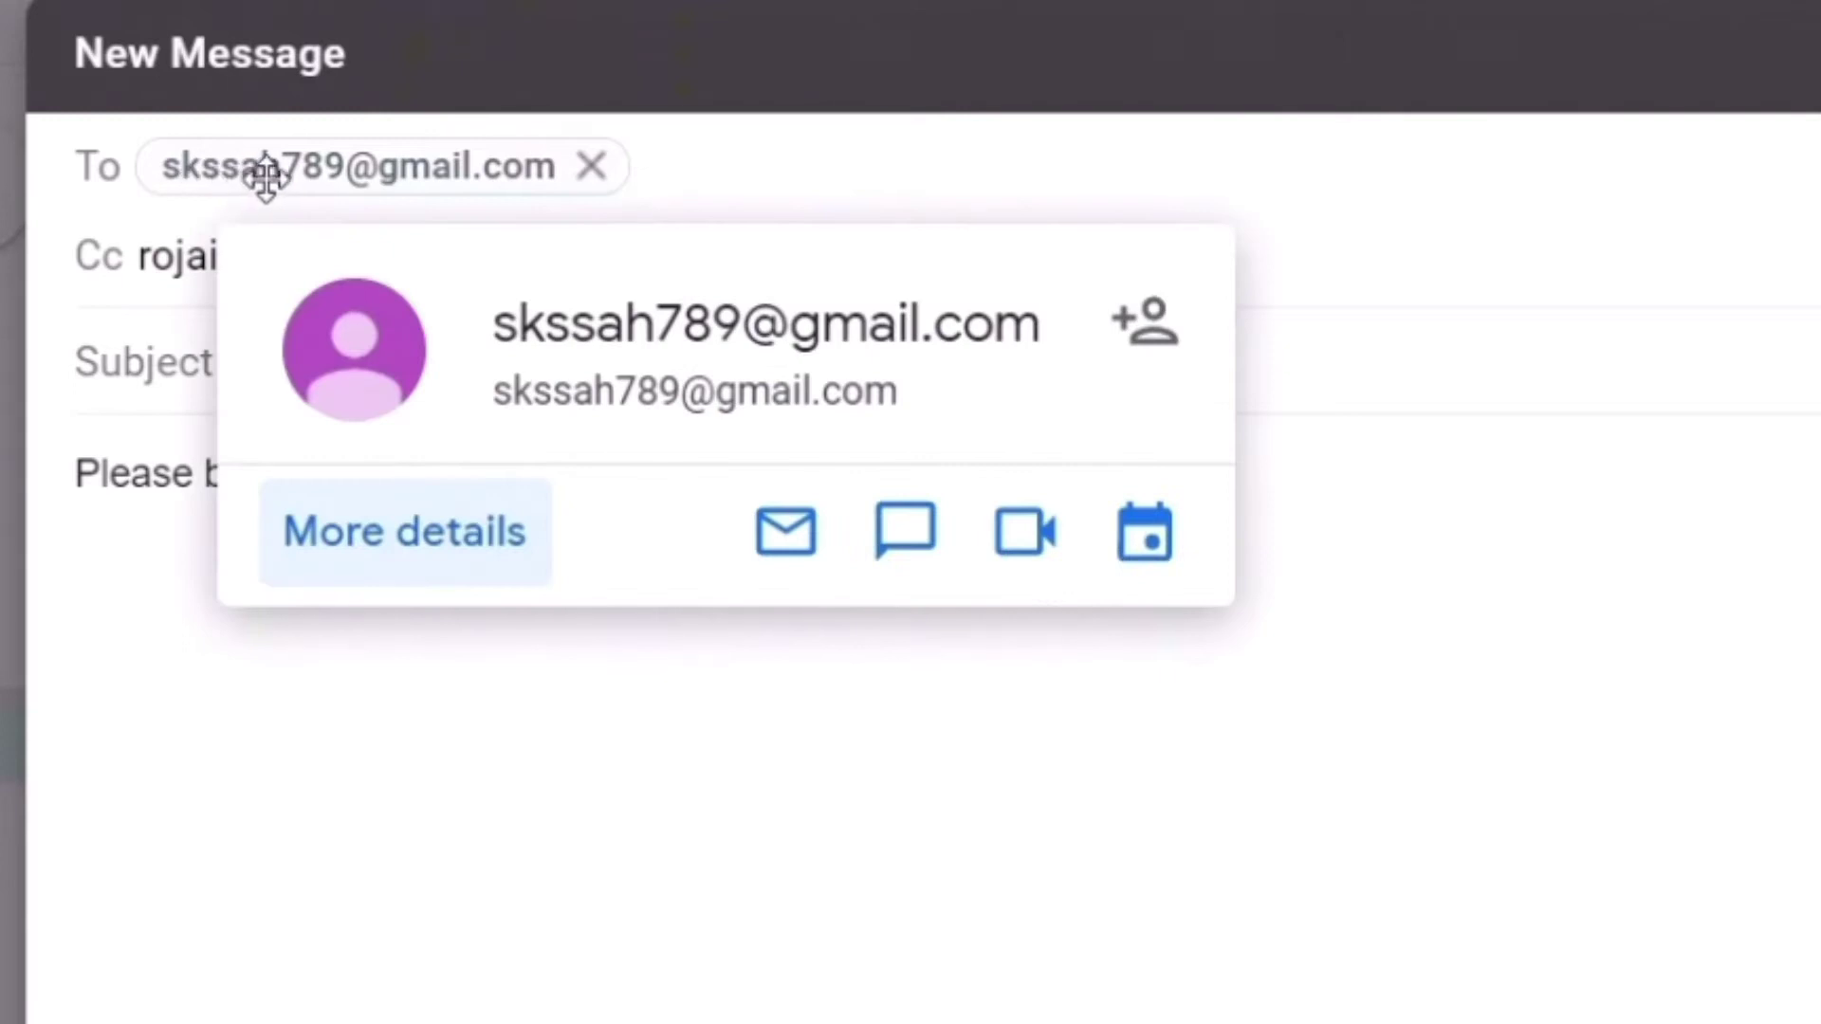
pyautogui.click(132, 550)
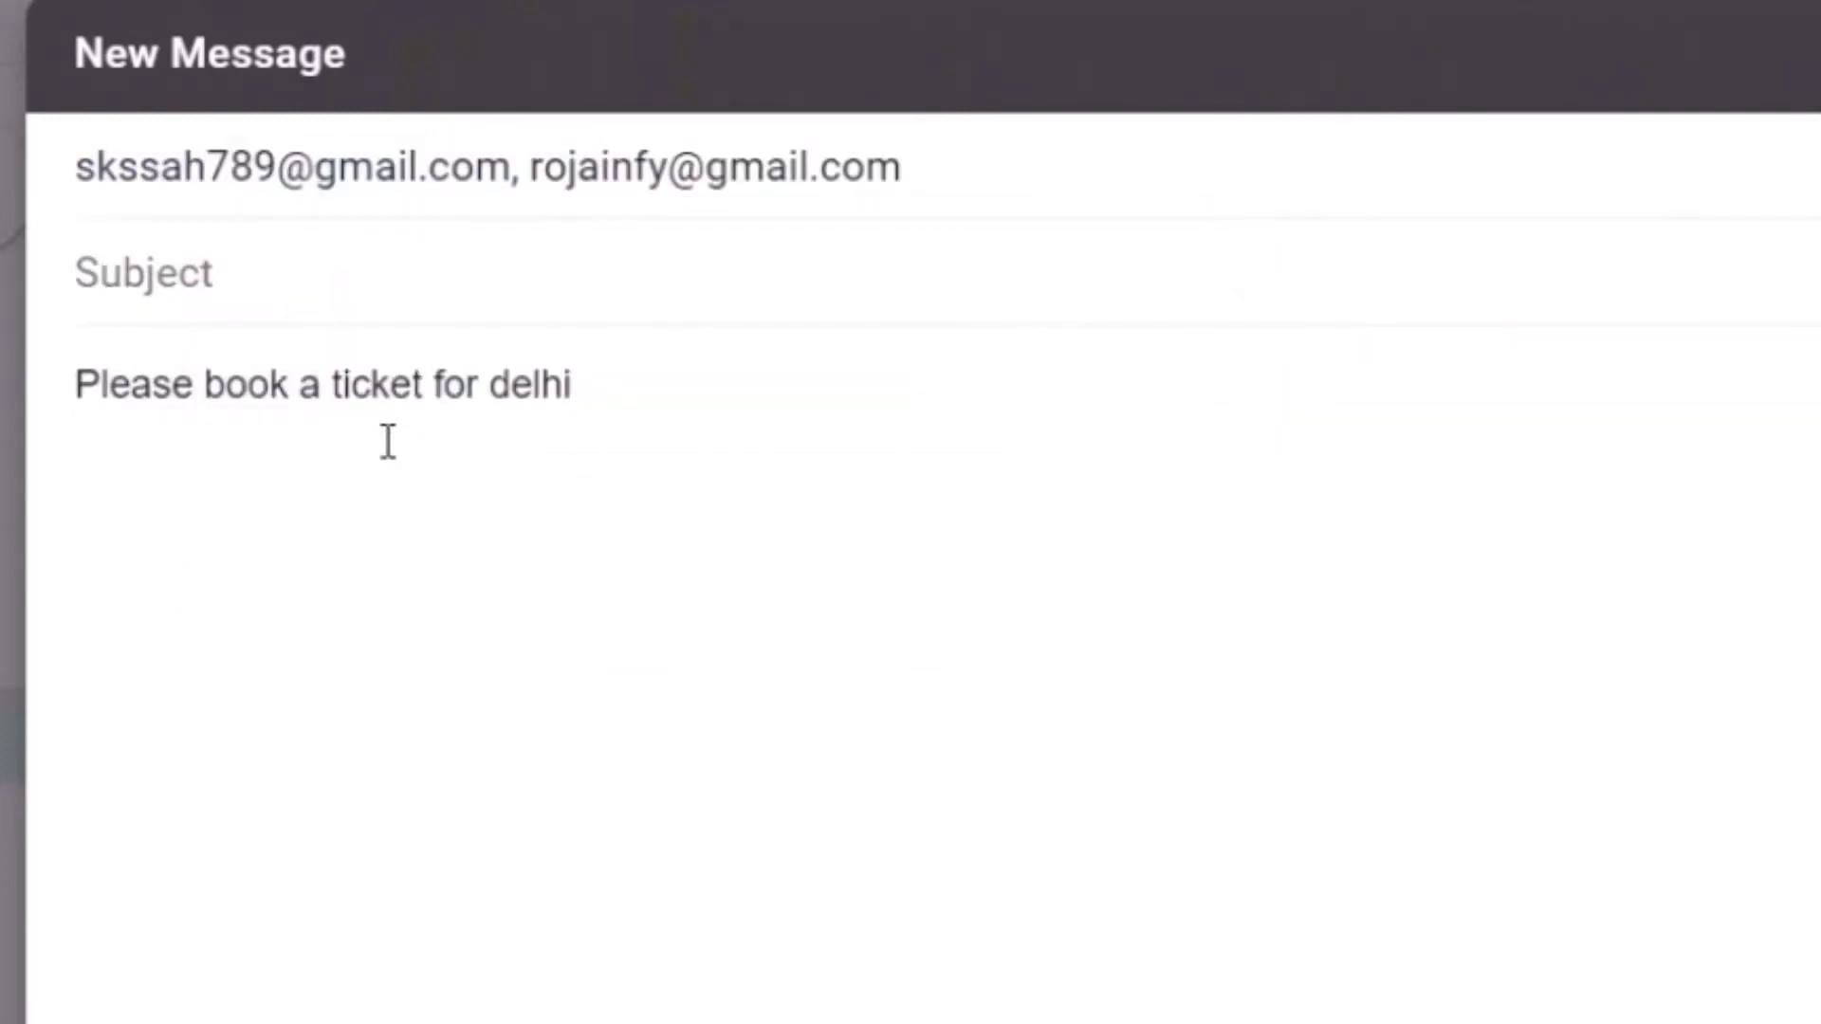
# Copy the body sentence into the Subject field and reveal the Bcc row
pyautogui.click(313, 366)
pyautogui.moveTo(570, 384); pyautogui.dragTo(44, 393)
pyautogui.hotkey('ctrl', 'c')
pyautogui.click(226, 280)
pyautogui.hotkey('ctrl', 'v')
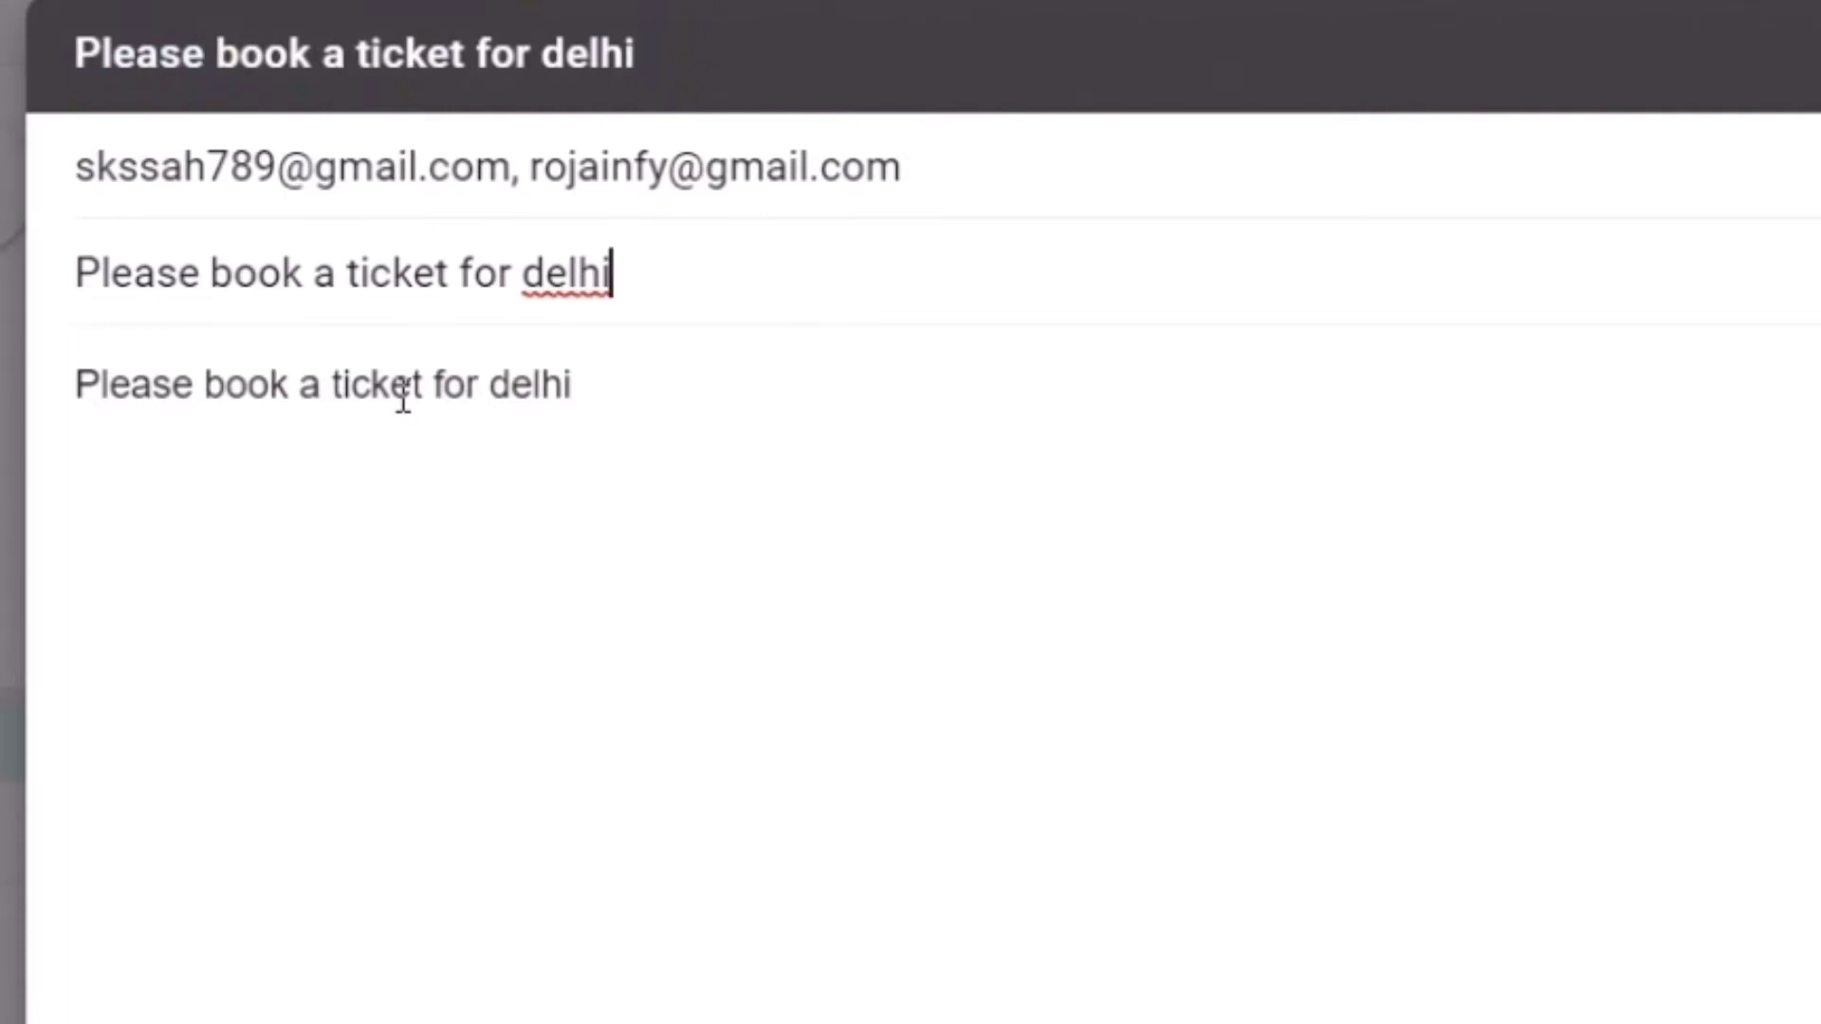
pyautogui.hotkey('shift', 'Tab')
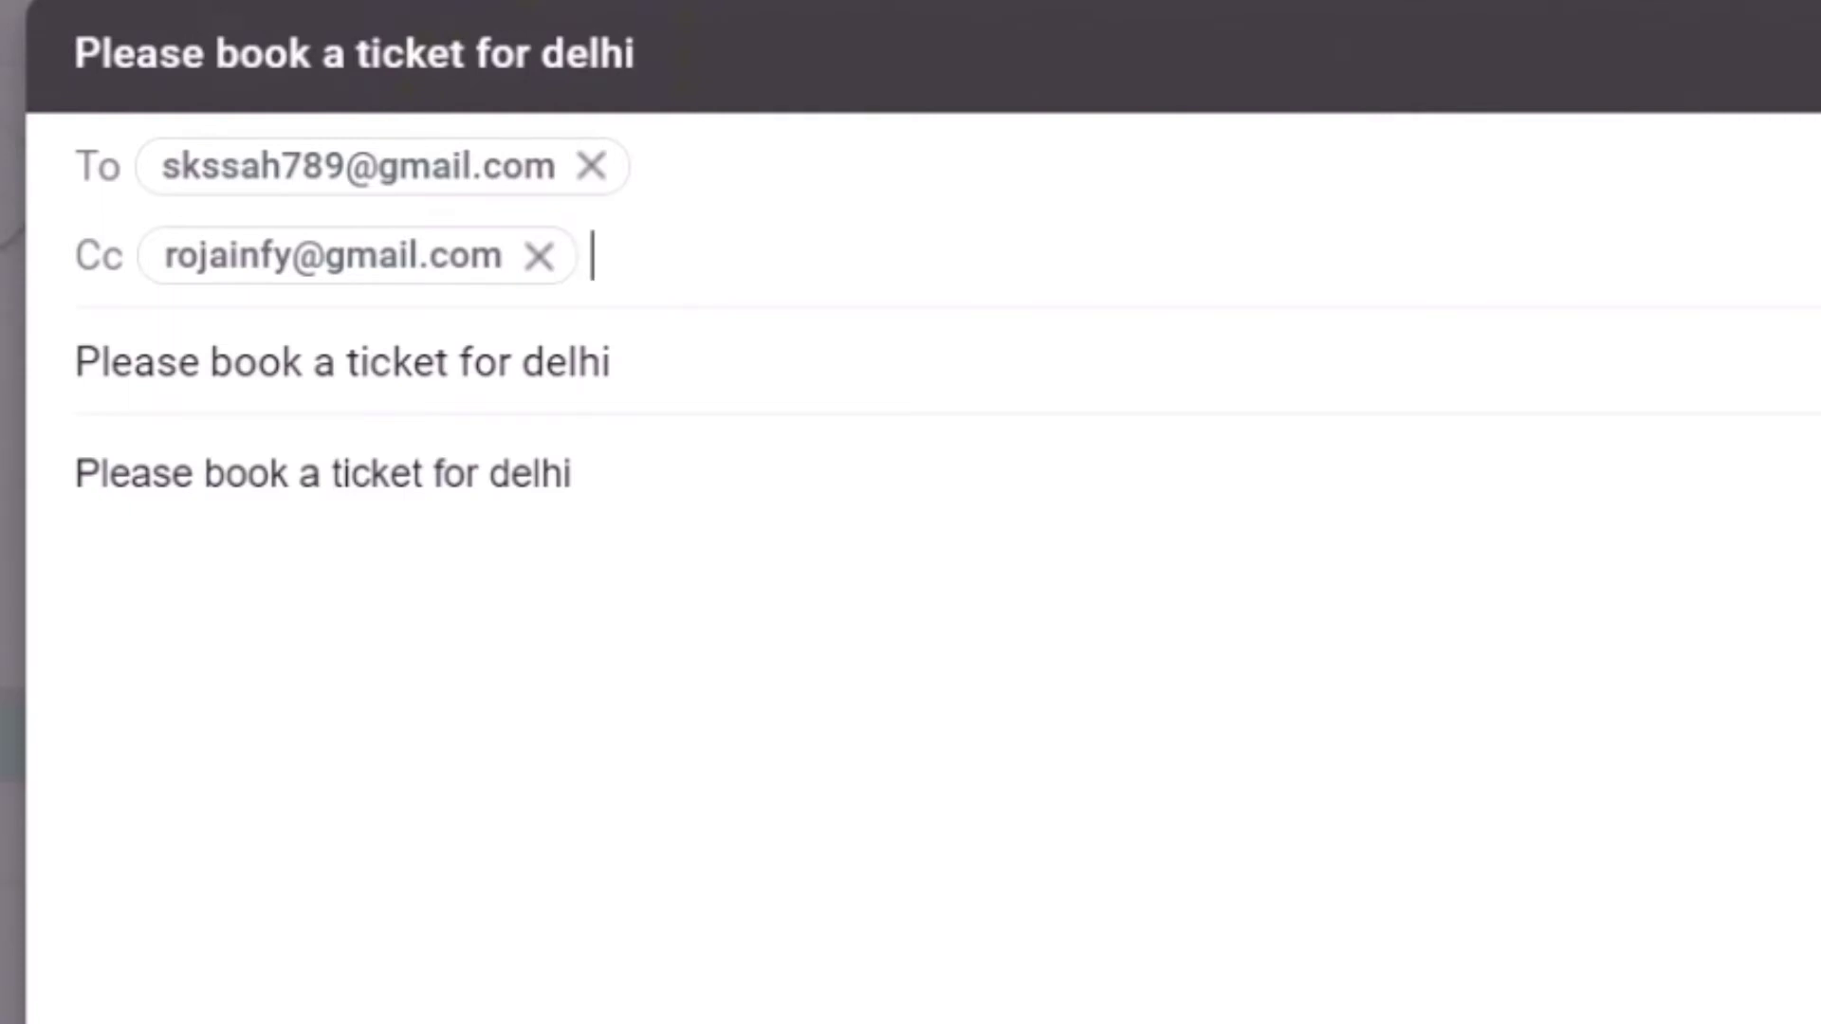
pyautogui.hotkey('ctrl', 'shift', 'b')
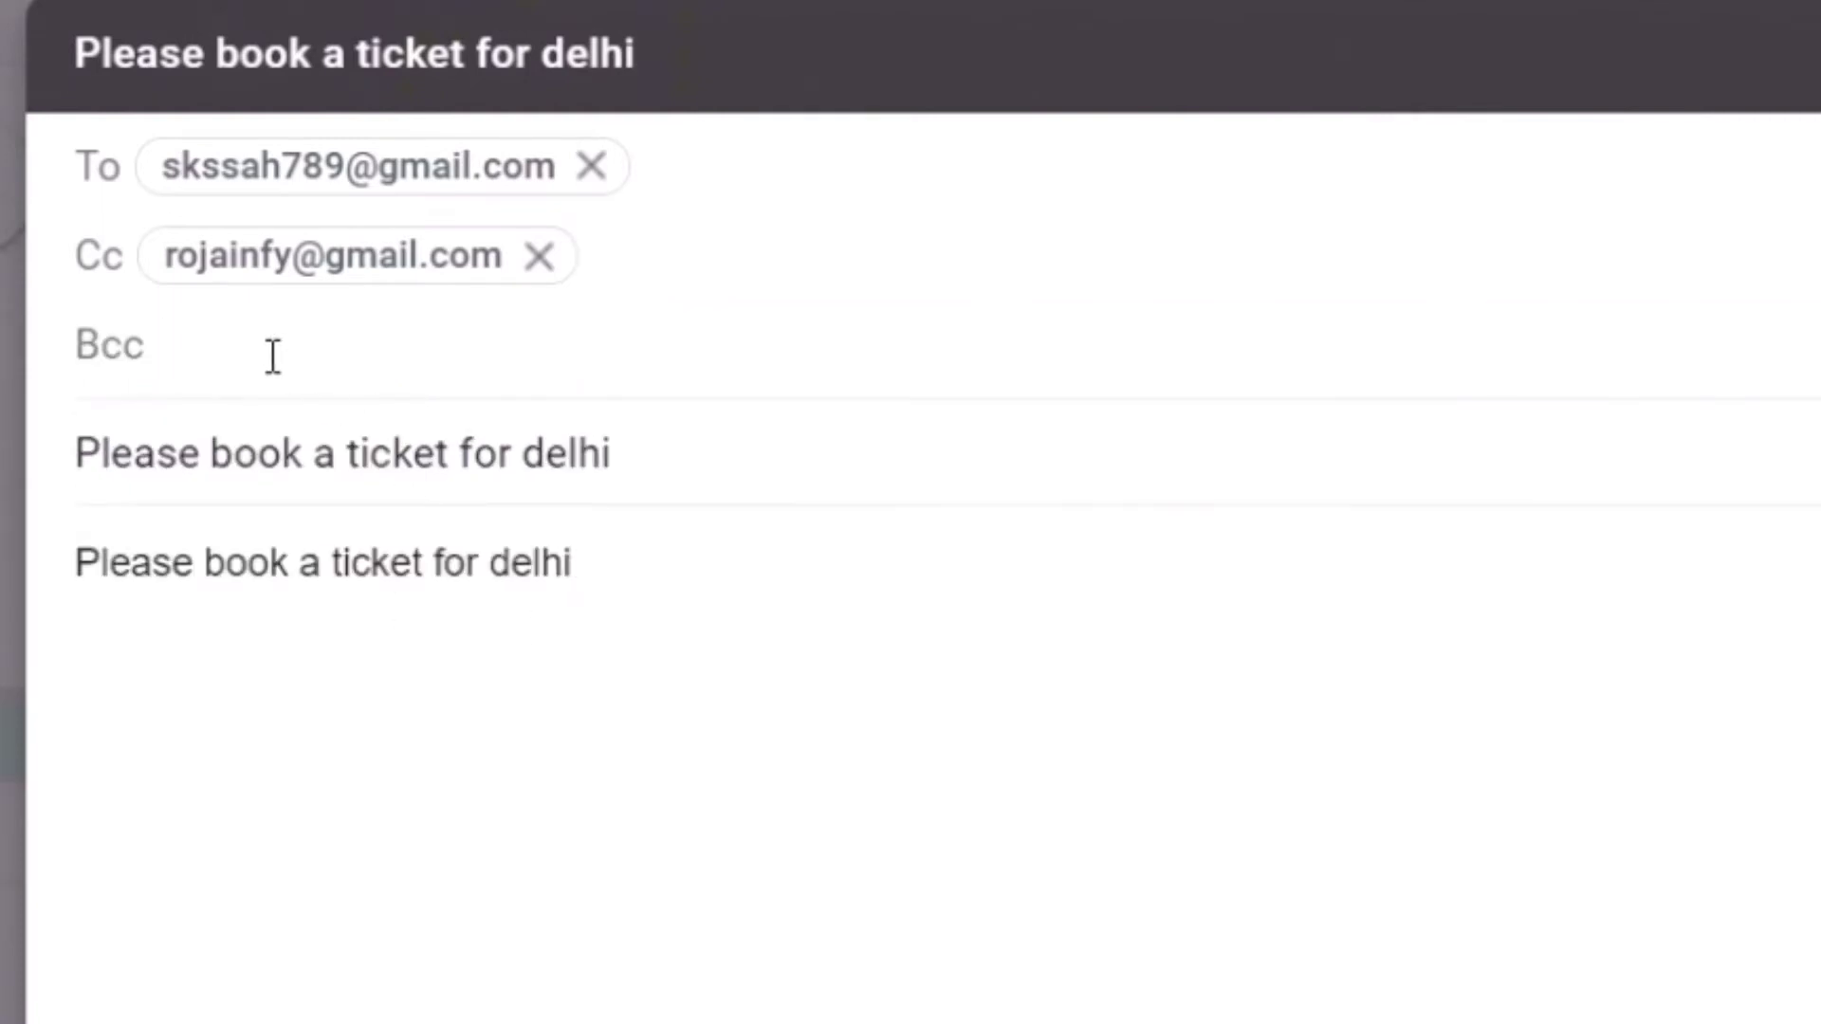
# Replace the Bcc text 'blind carbon copy' with the Bcc recipient's e-mail address
pyautogui.write('blind carbon copy')
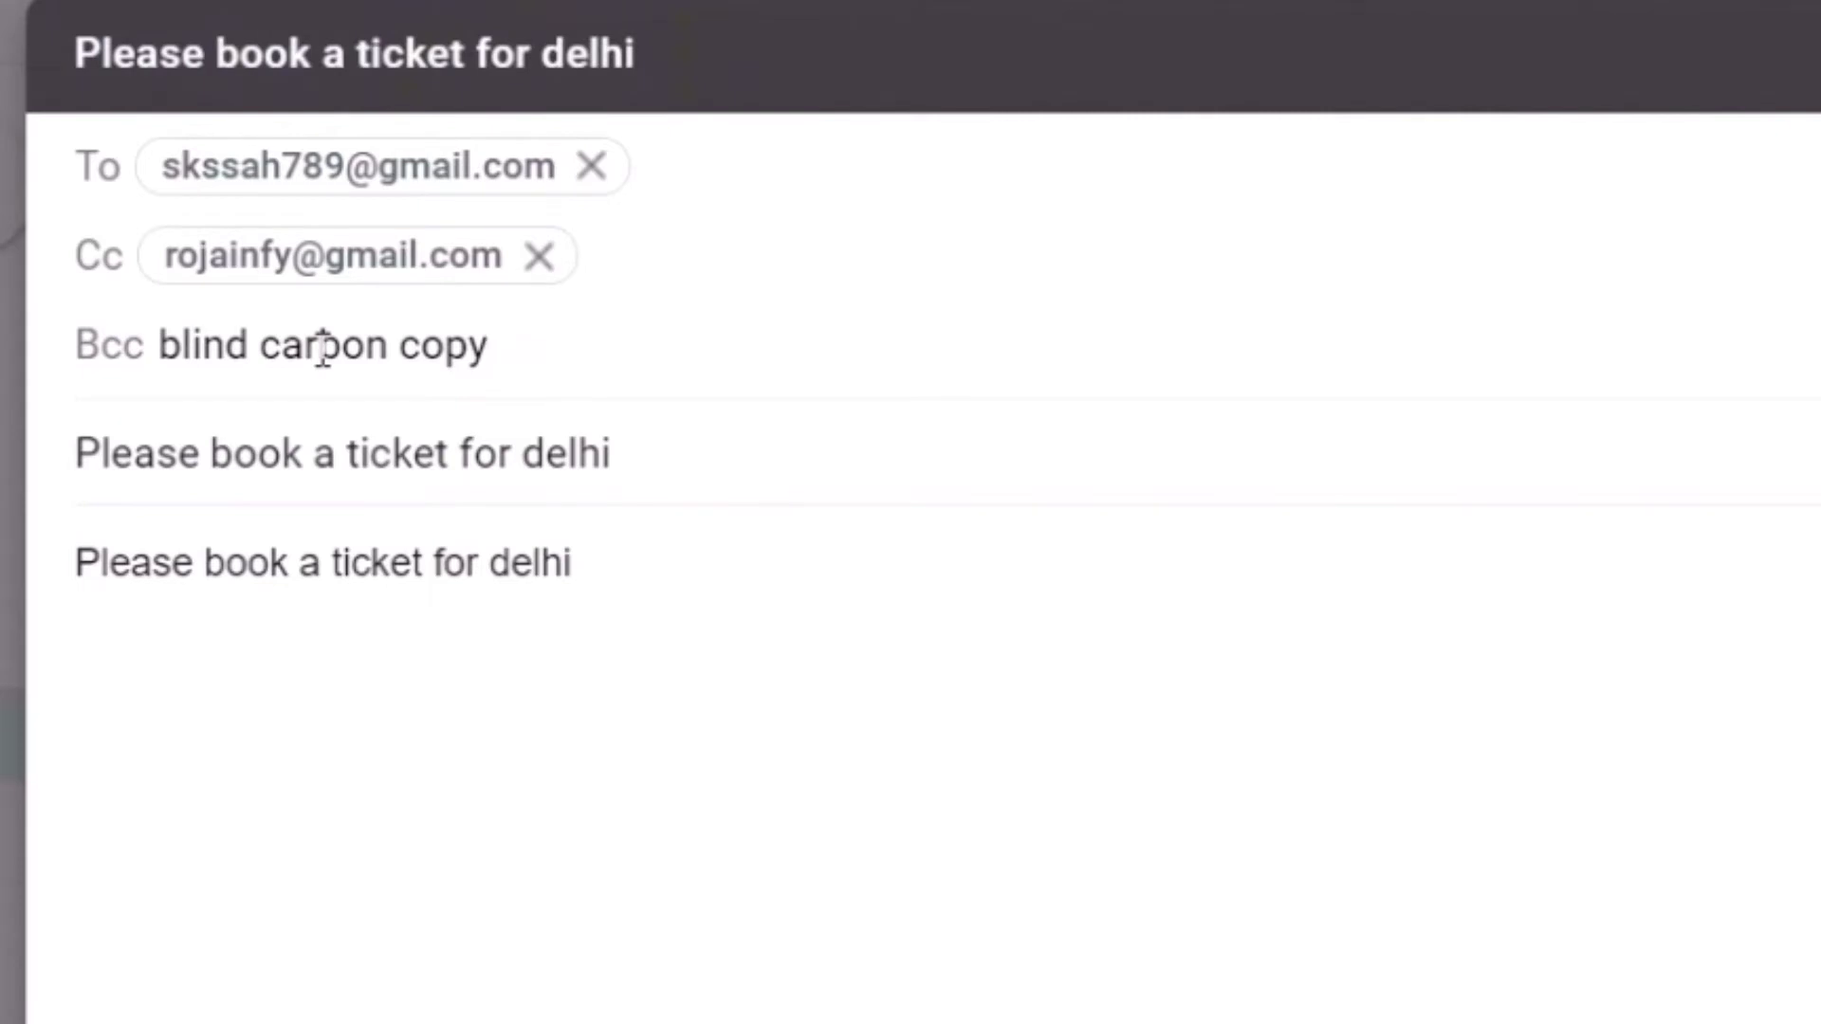
pyautogui.moveTo(224, 171)
pyautogui.moveTo(525, 343); pyautogui.dragTo(159, 343)
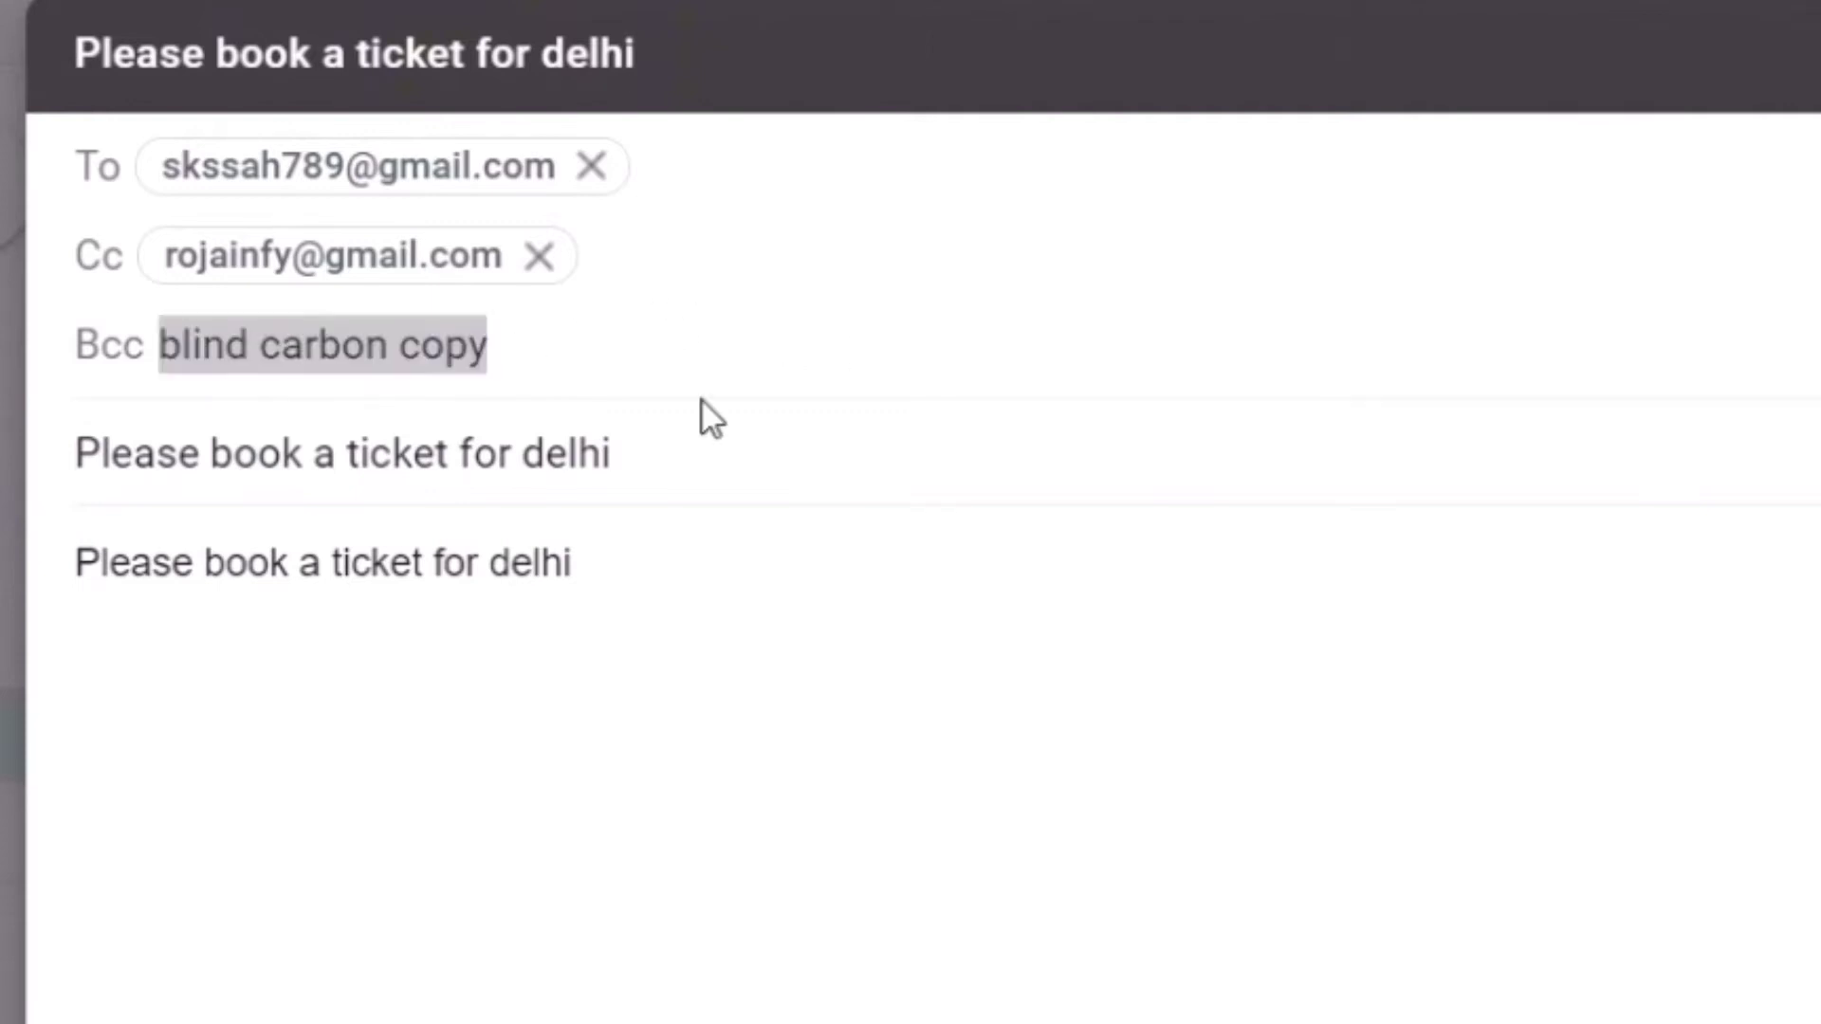
pyautogui.click(520, 346)
pyautogui.moveTo(521, 346); pyautogui.dragTo(159, 346)
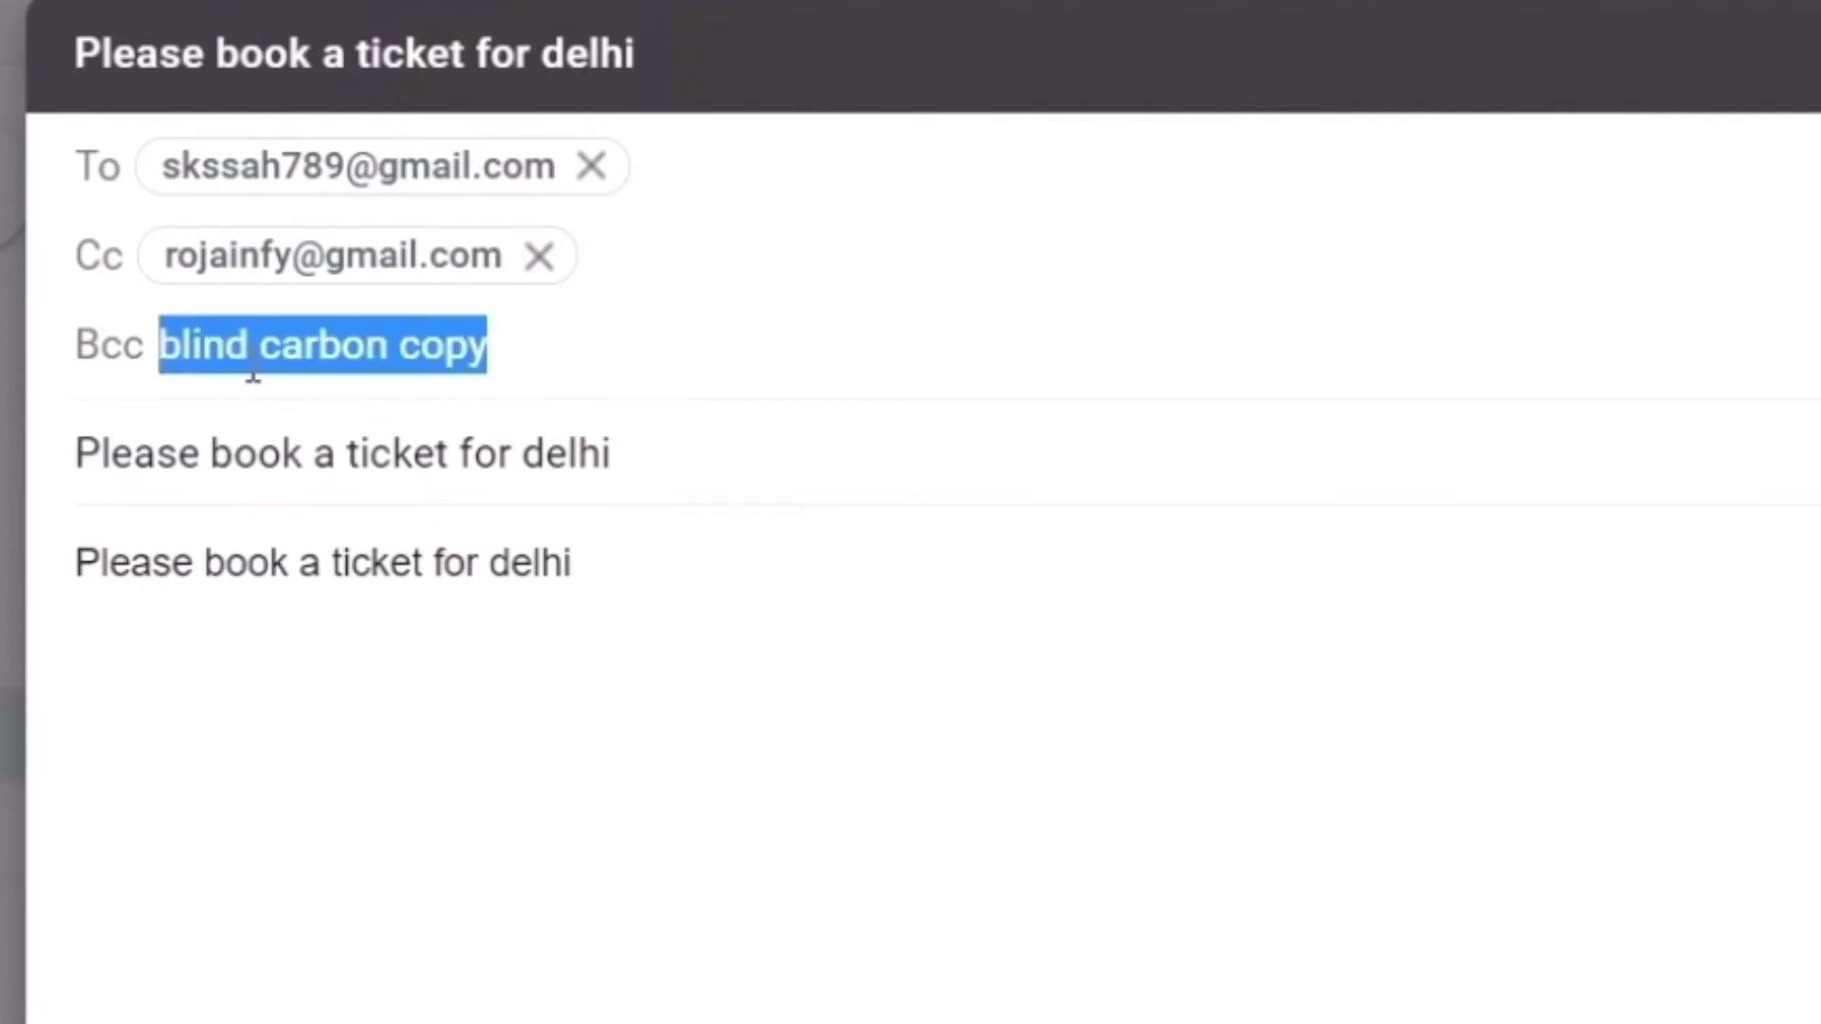
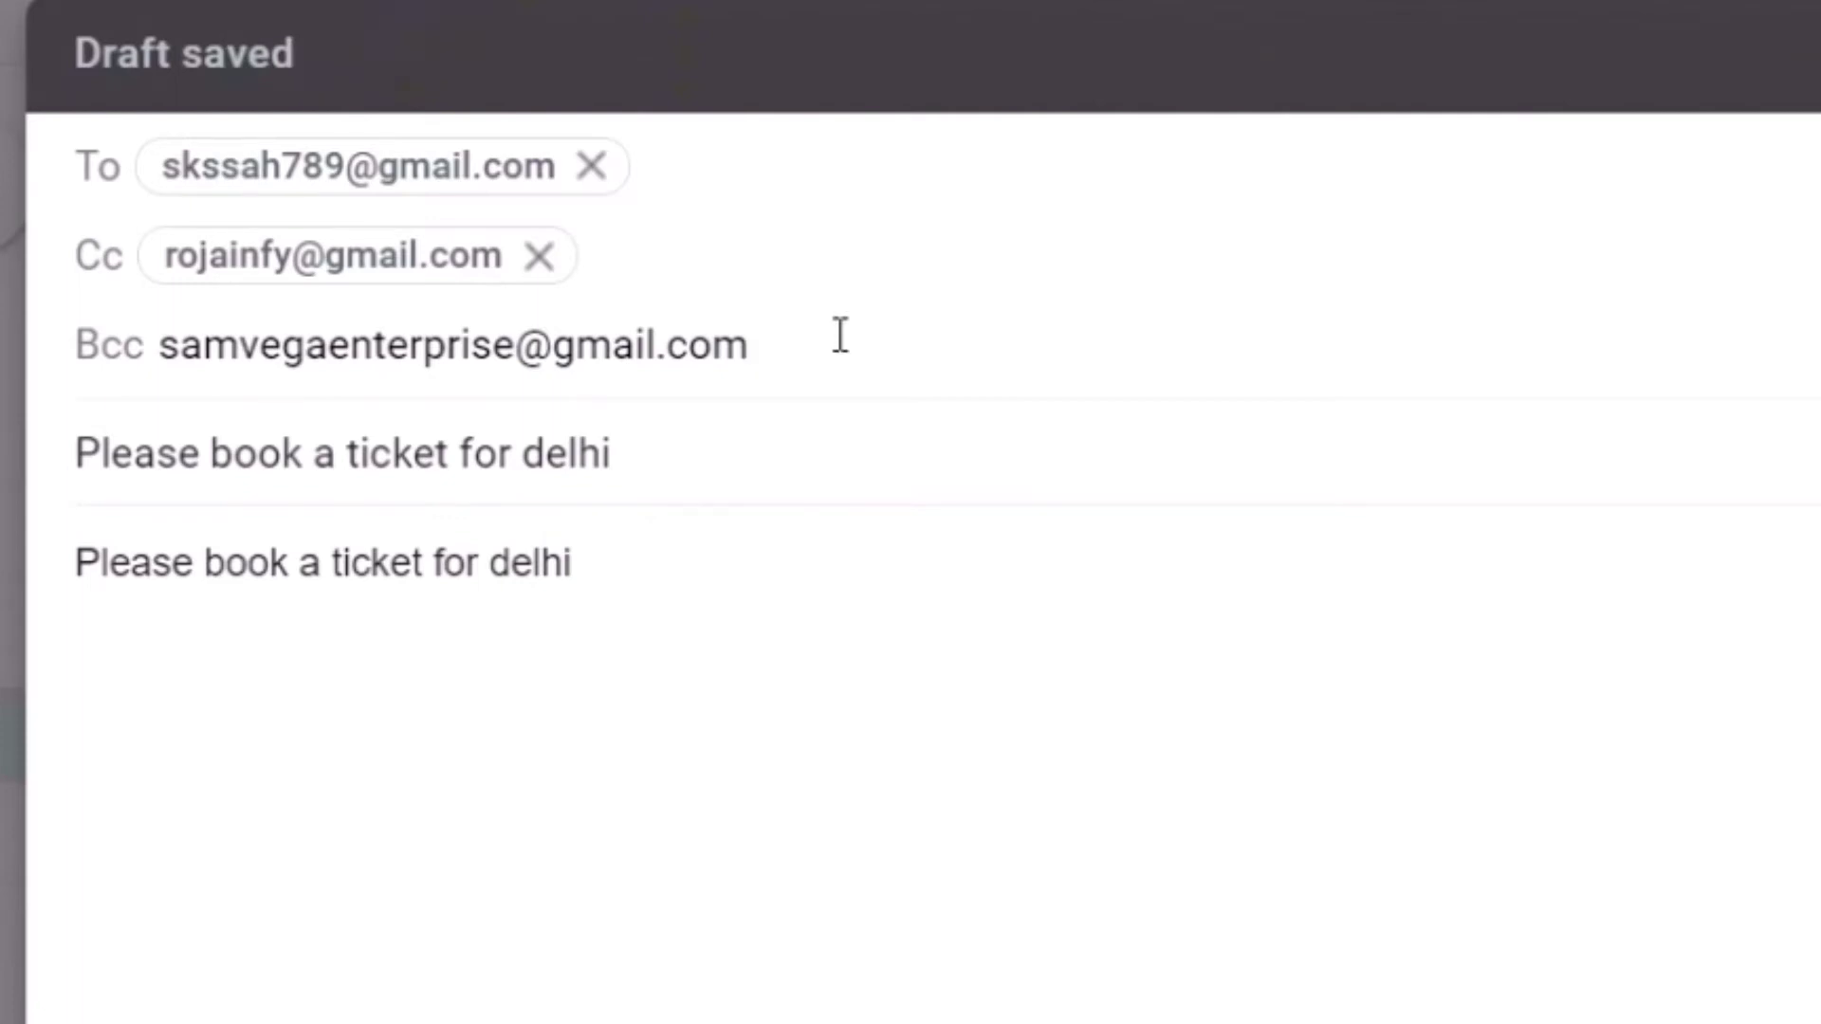
pyautogui.tripleClick(658, 559)
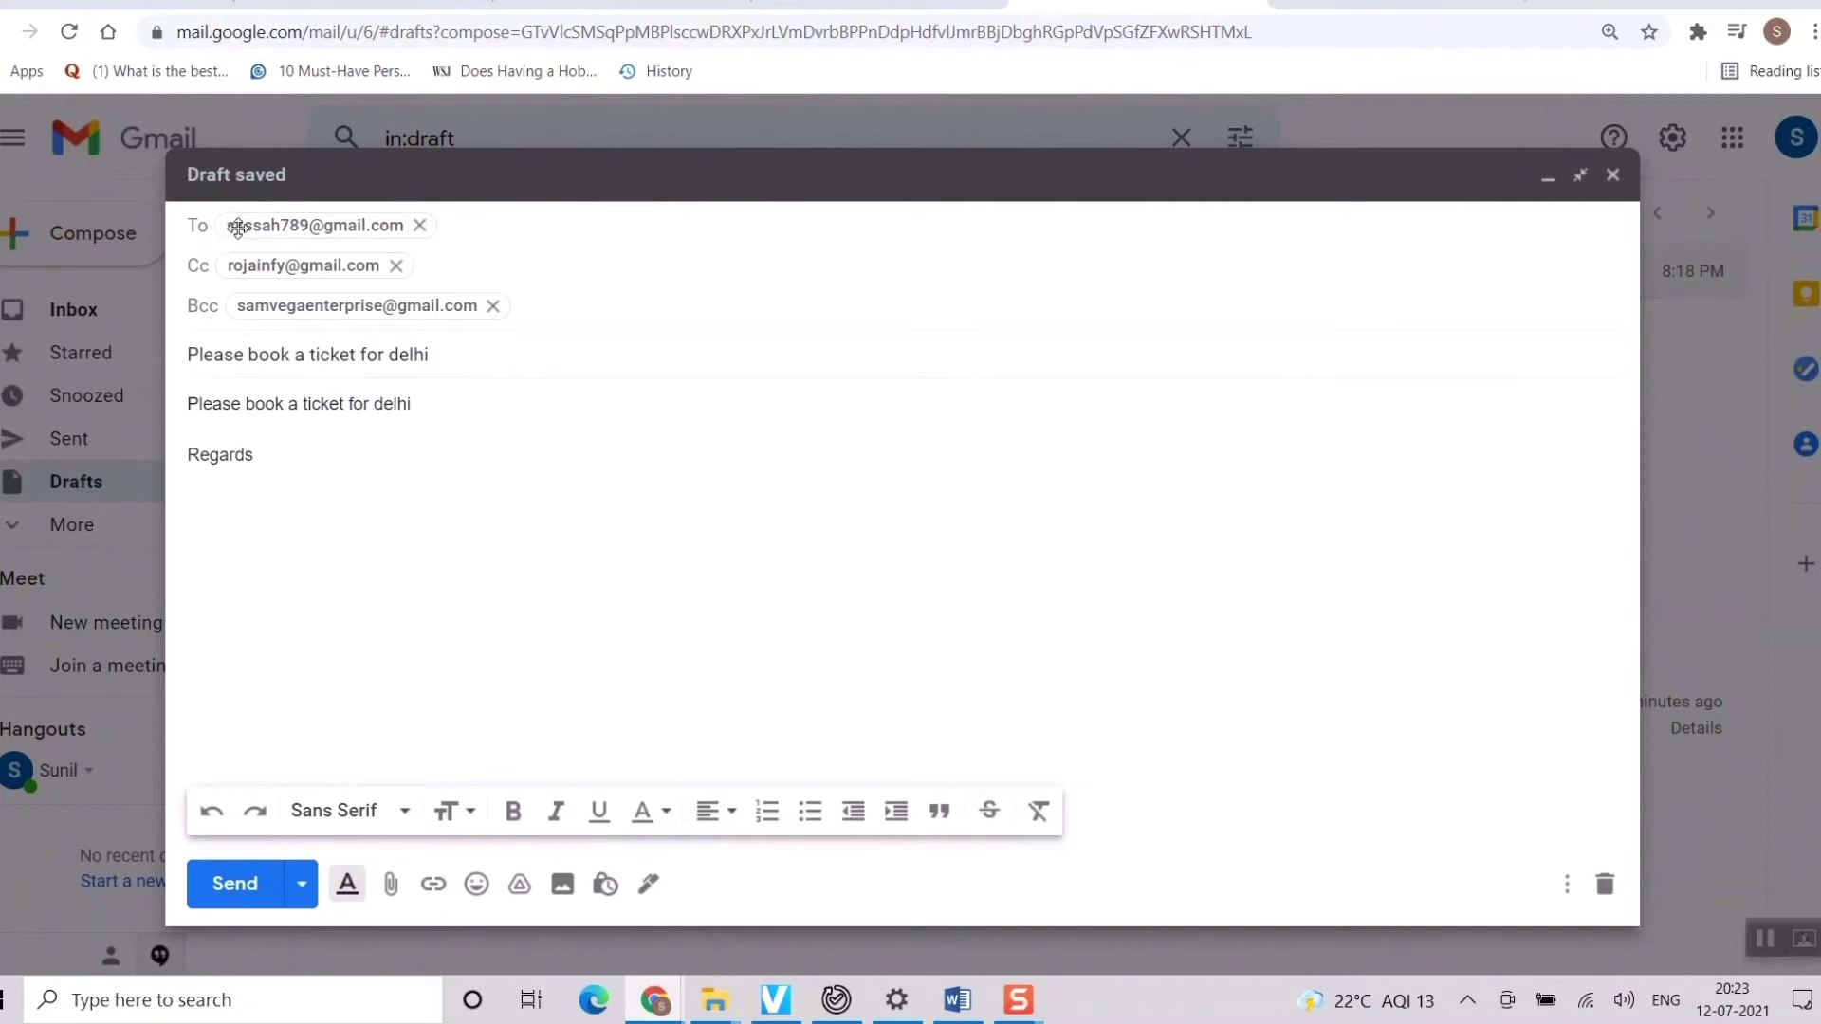
# Send the message and open it in the To recipient's Gmail inbox
pyautogui.click(238, 886)
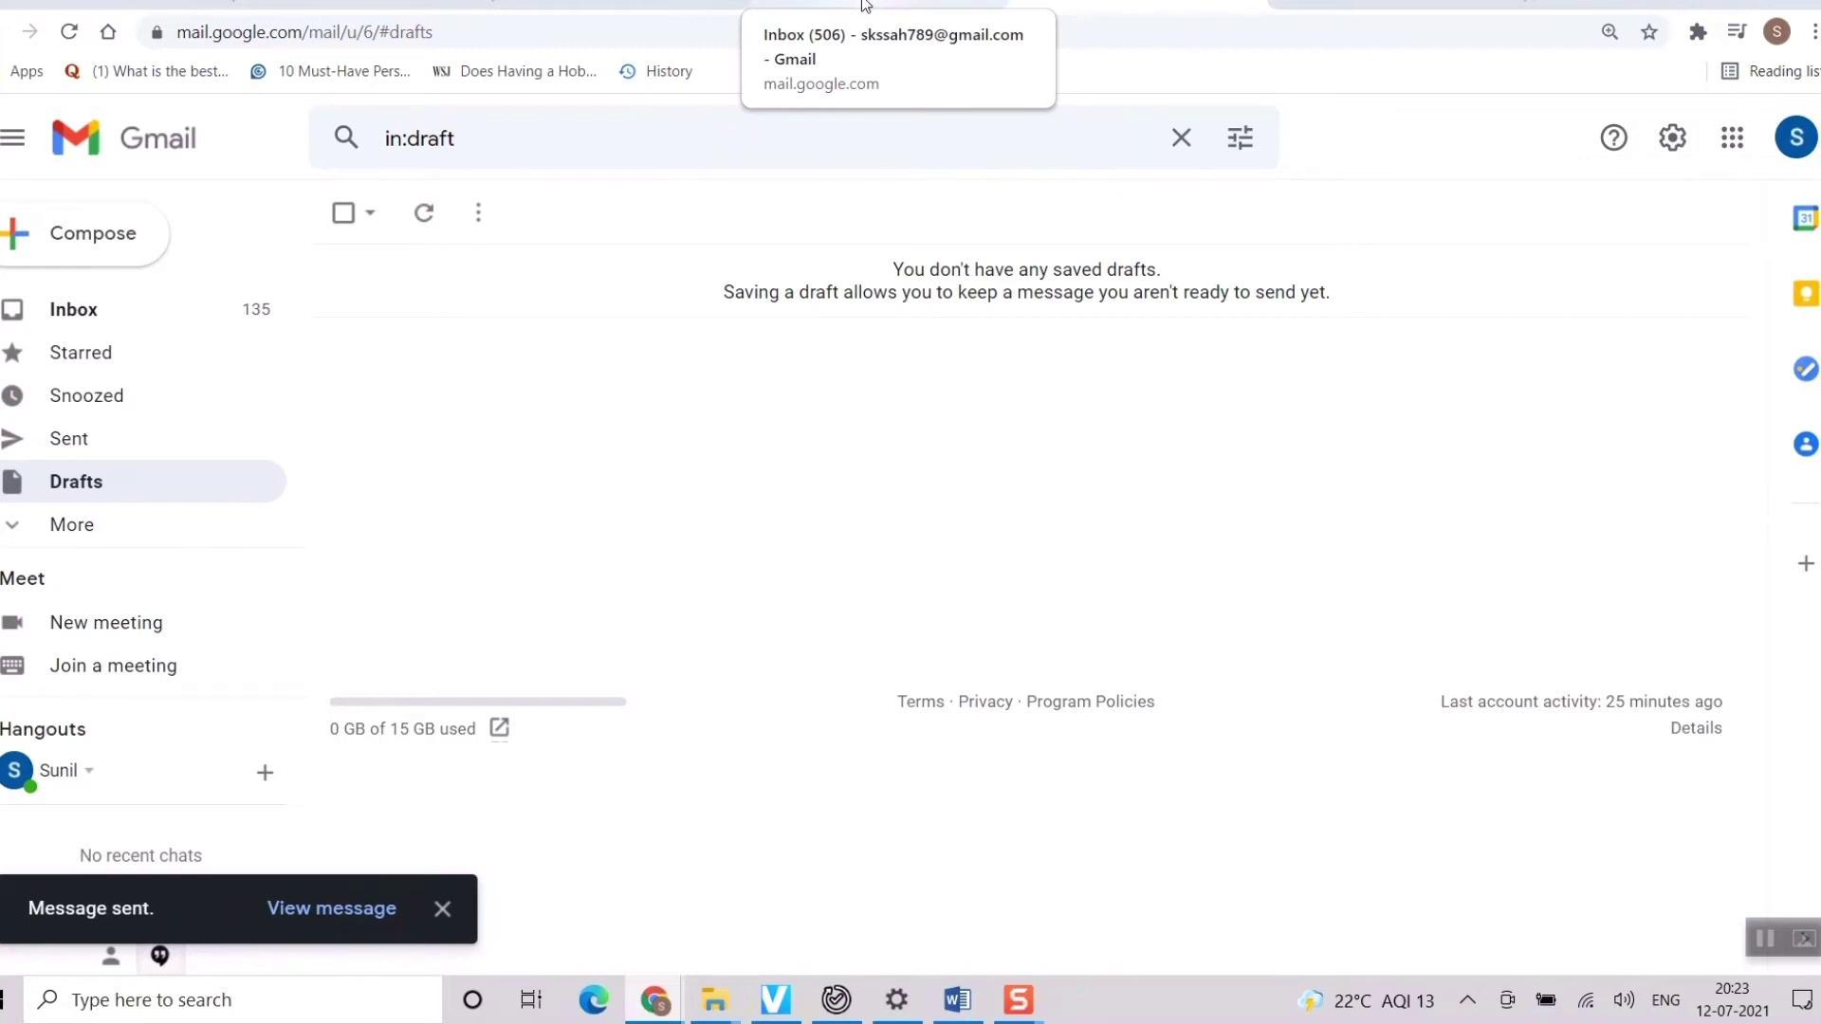
pyautogui.click(865, 4)
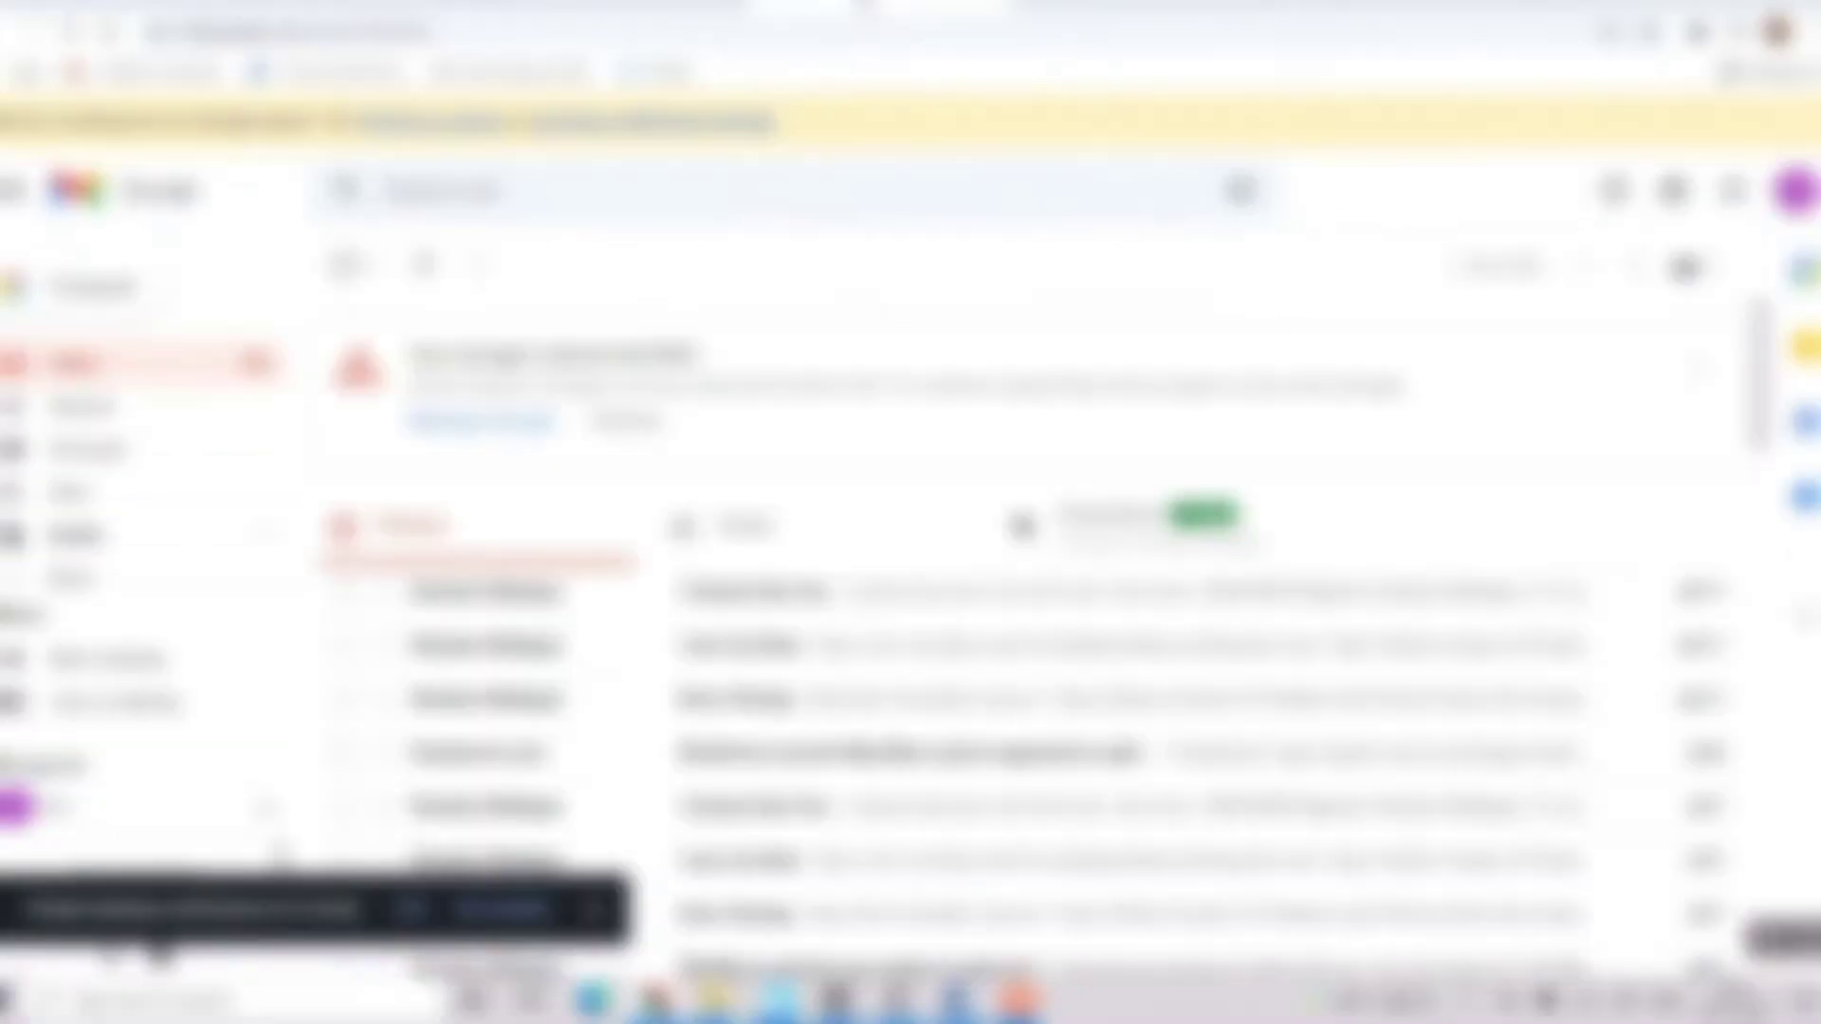
pyautogui.click(786, 580)
# View the received message's header details, then go to the Cc recipient's inbox
pyautogui.scroll(-1, 785, 561)
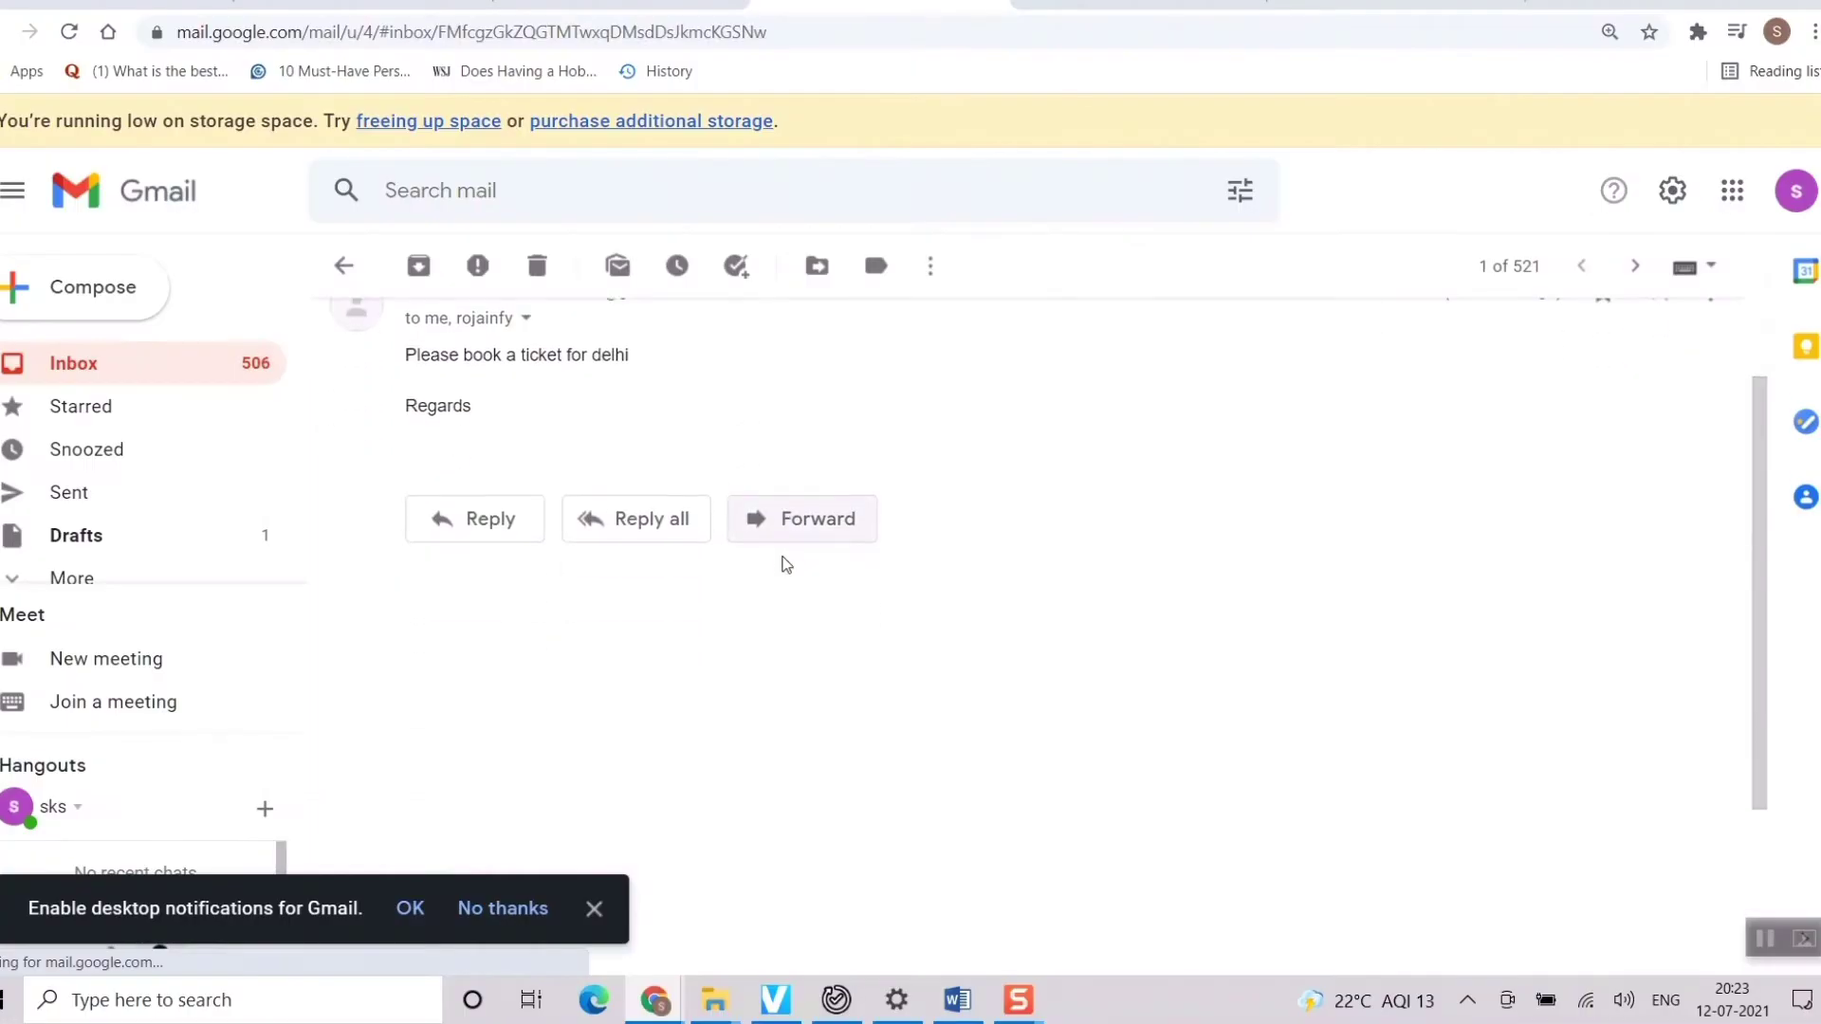
pyautogui.scroll(1, 569, 504)
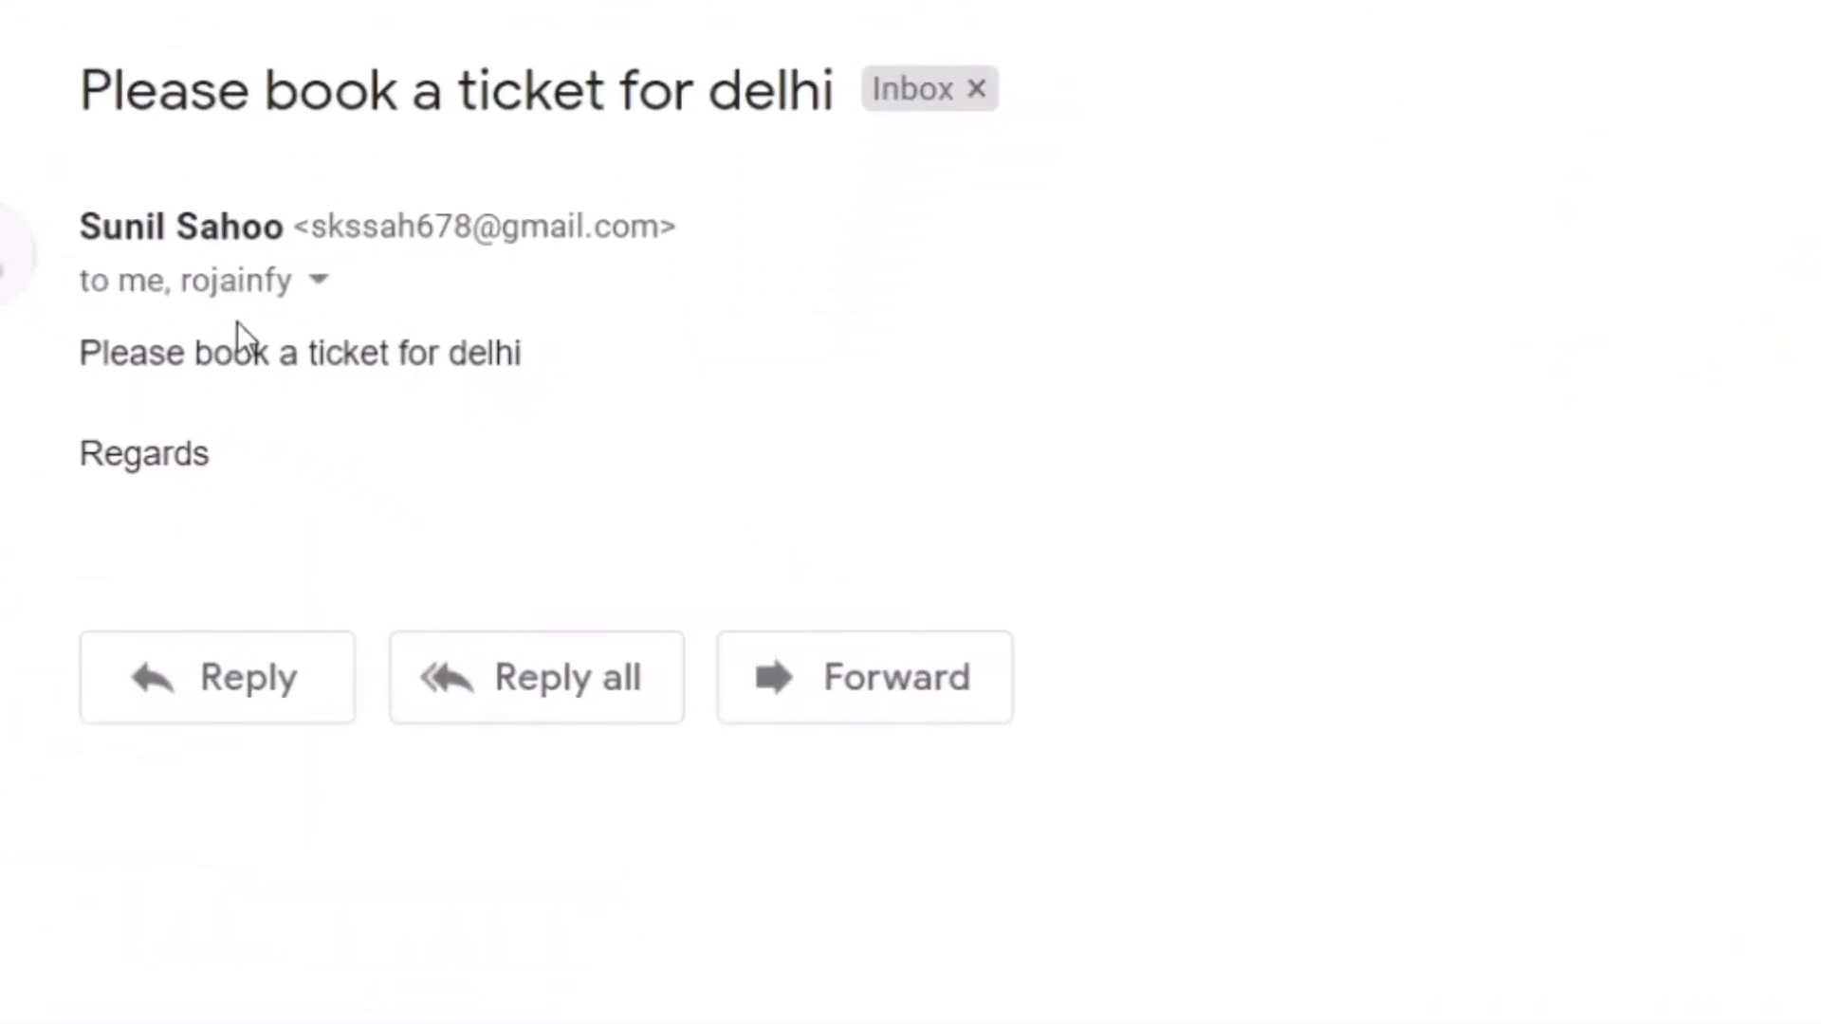
pyautogui.click(319, 281)
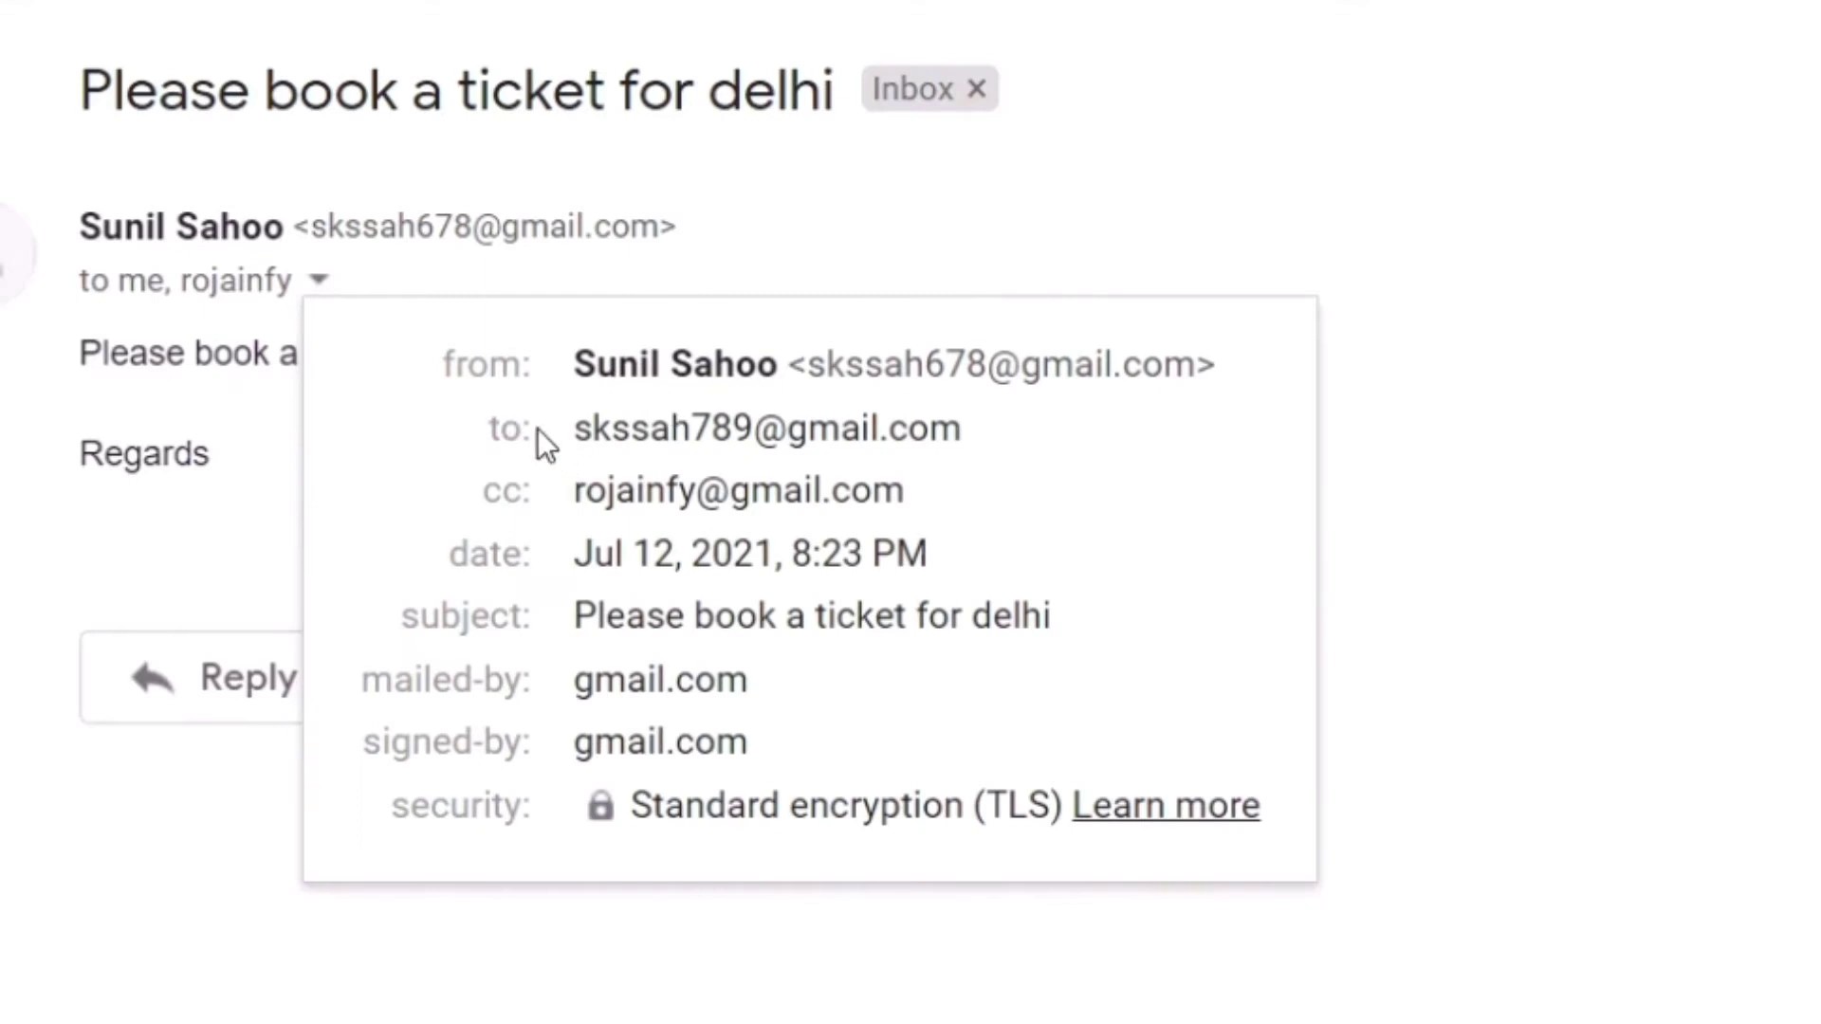
pyautogui.moveTo(617, 436)
pyautogui.moveTo(633, 502)
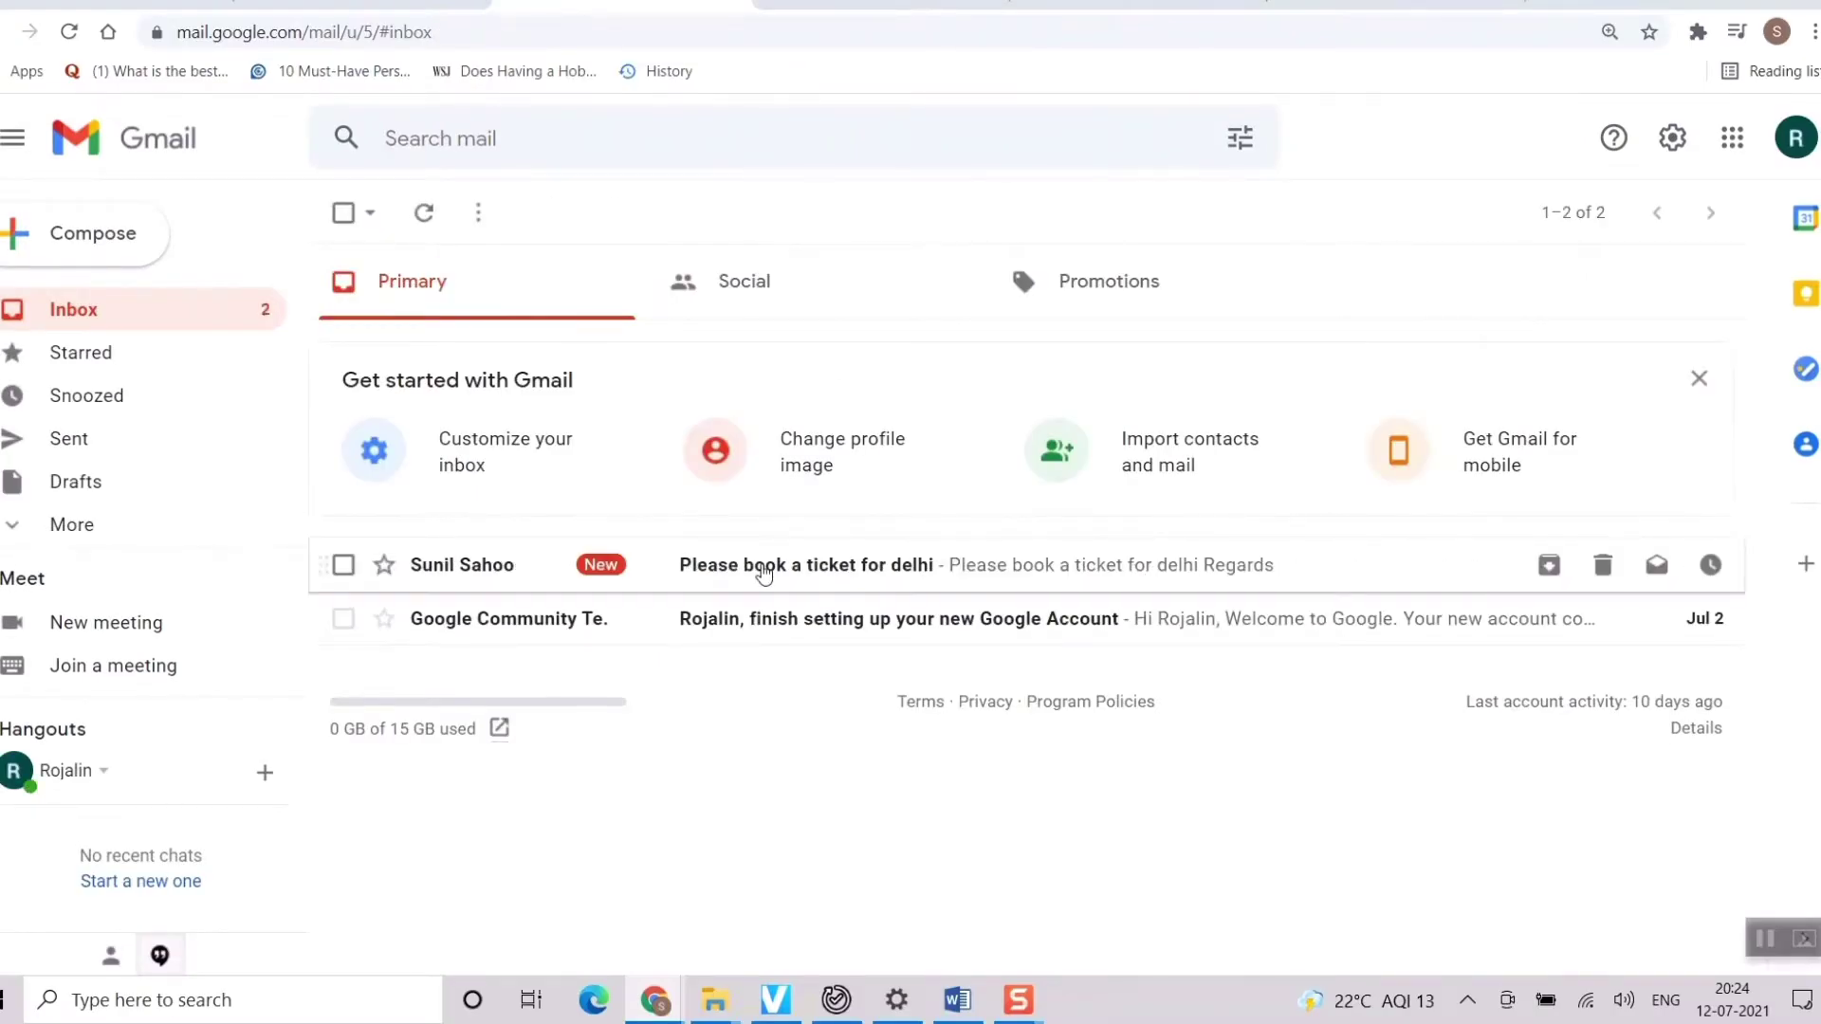
# Open the delhi ticket message and display its To, Cc and Bcc header details
pyautogui.click(763, 573)
pyautogui.click(573, 390)
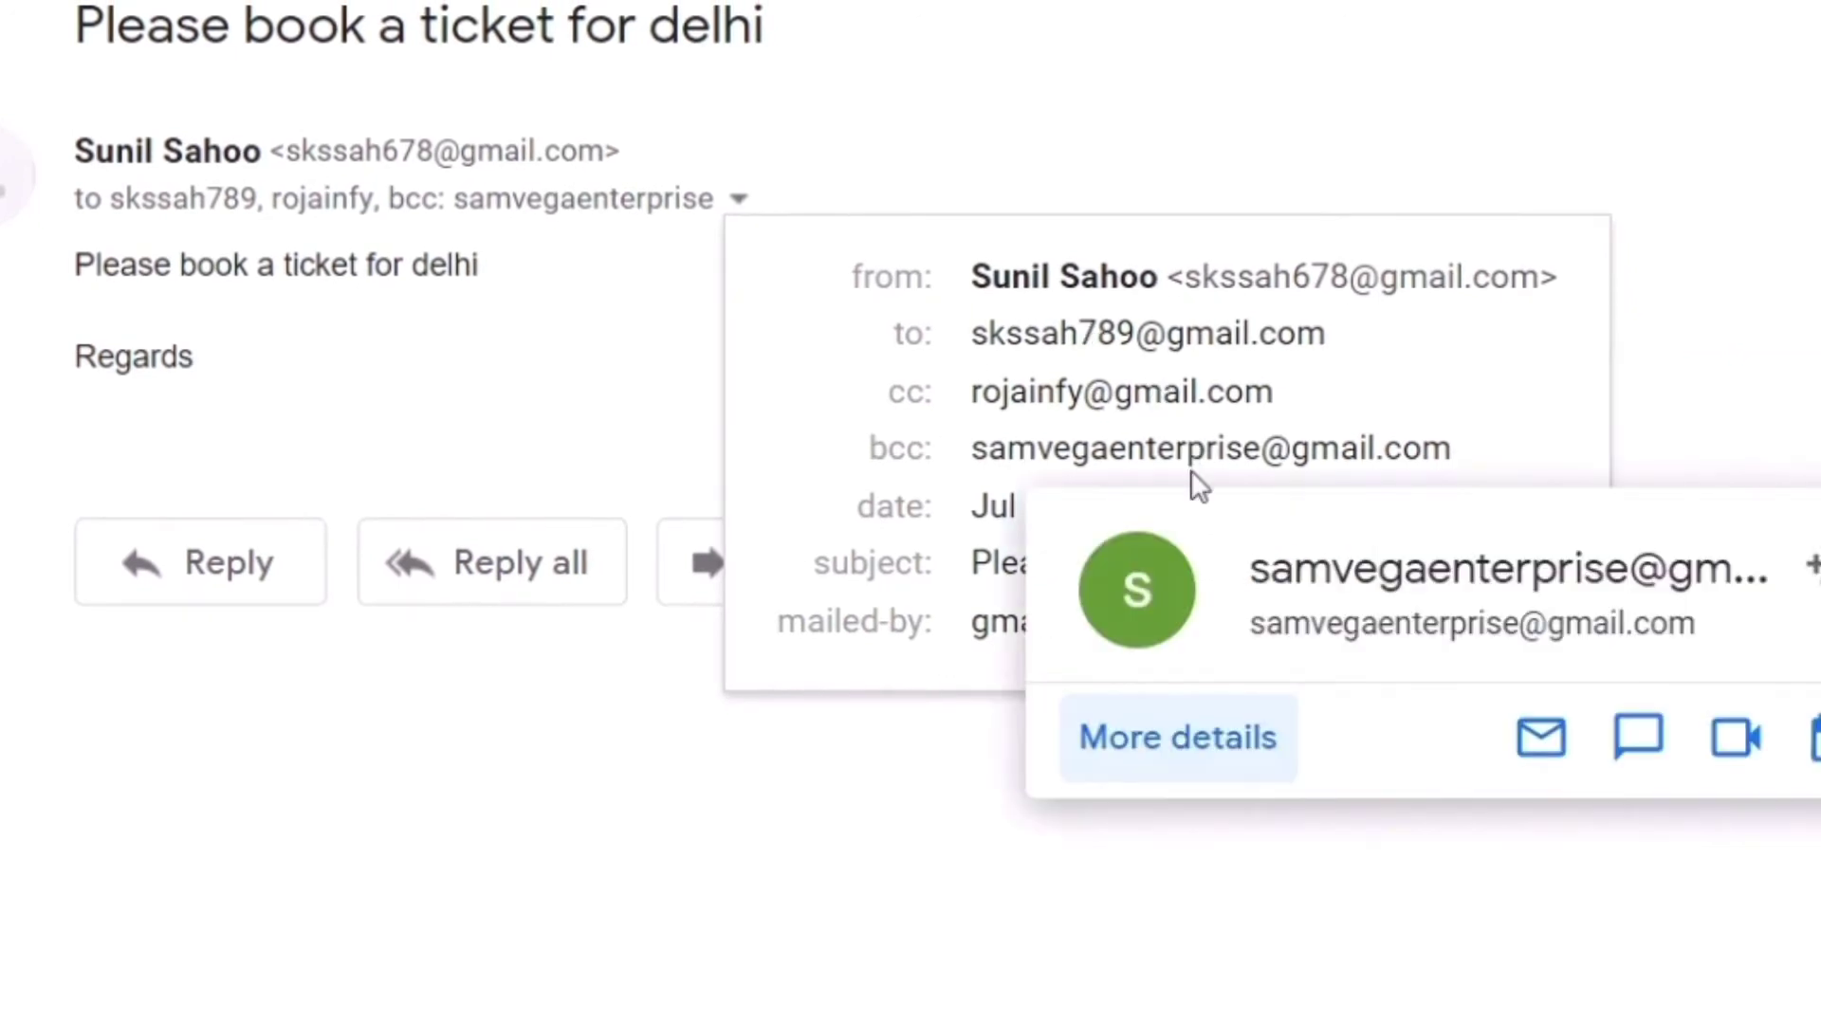
pyautogui.moveTo(991, 446)
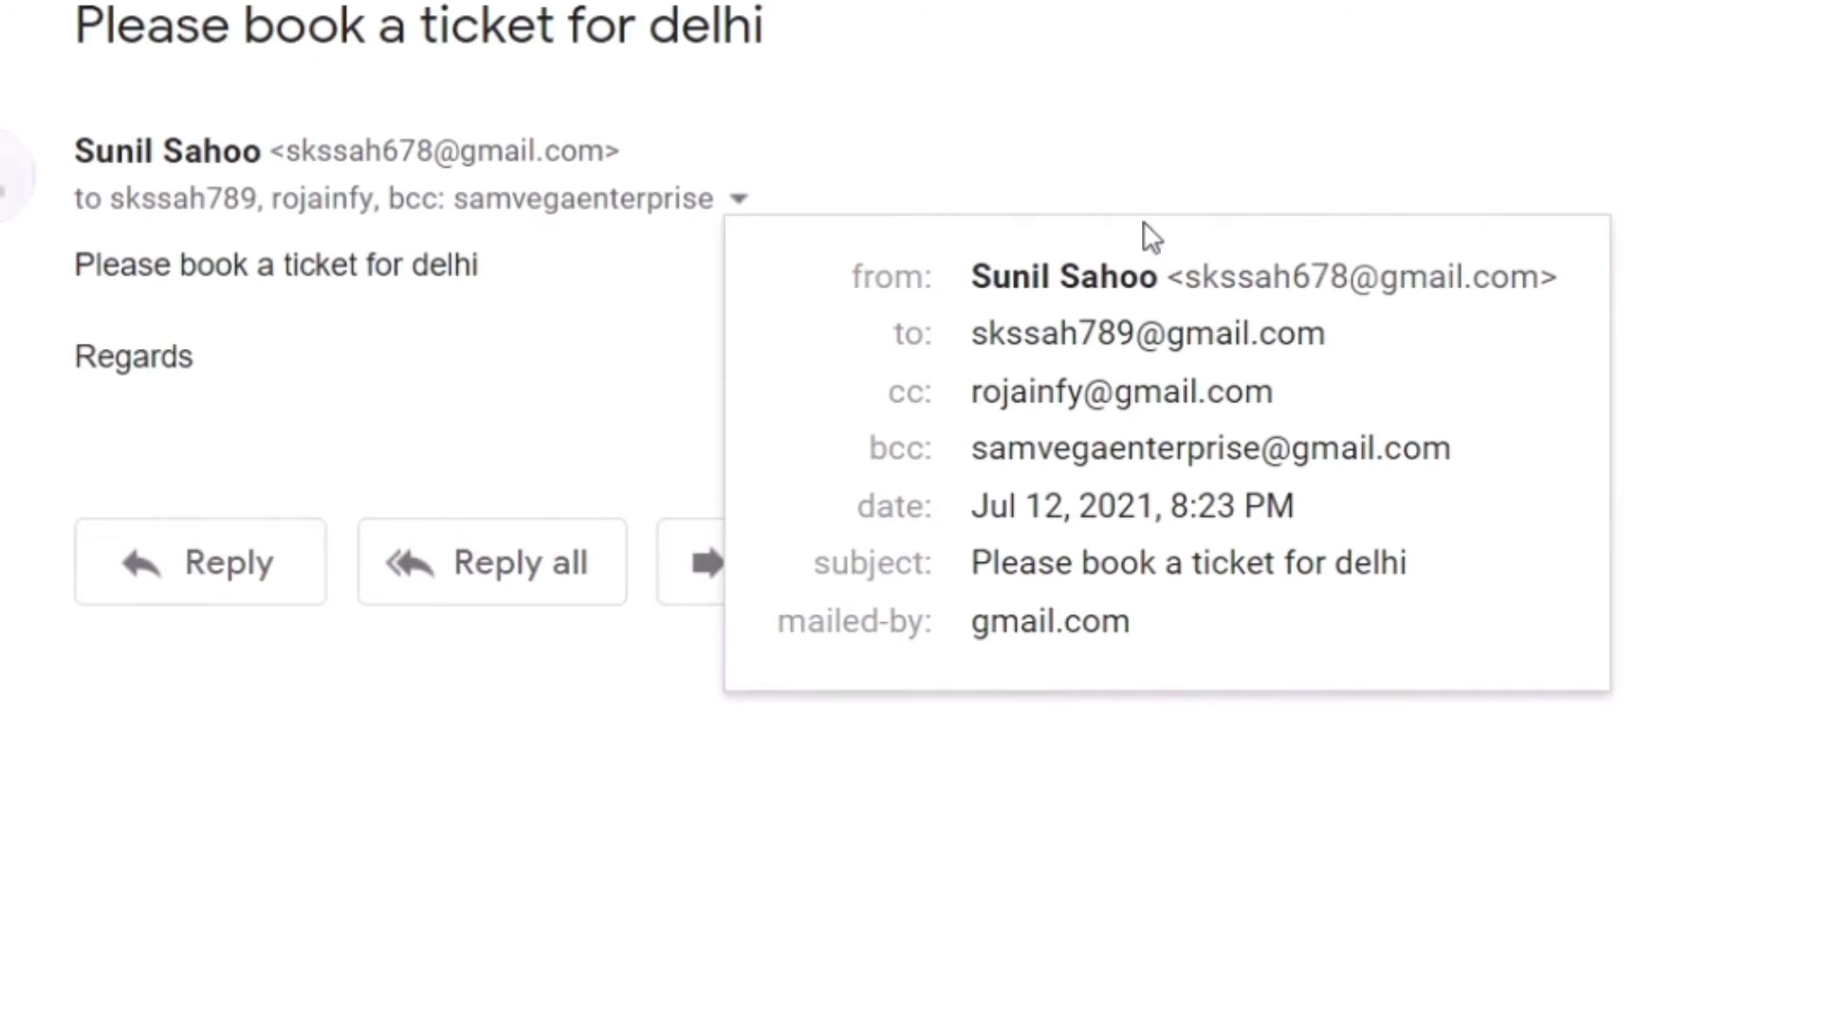
pyautogui.moveTo(1072, 391)
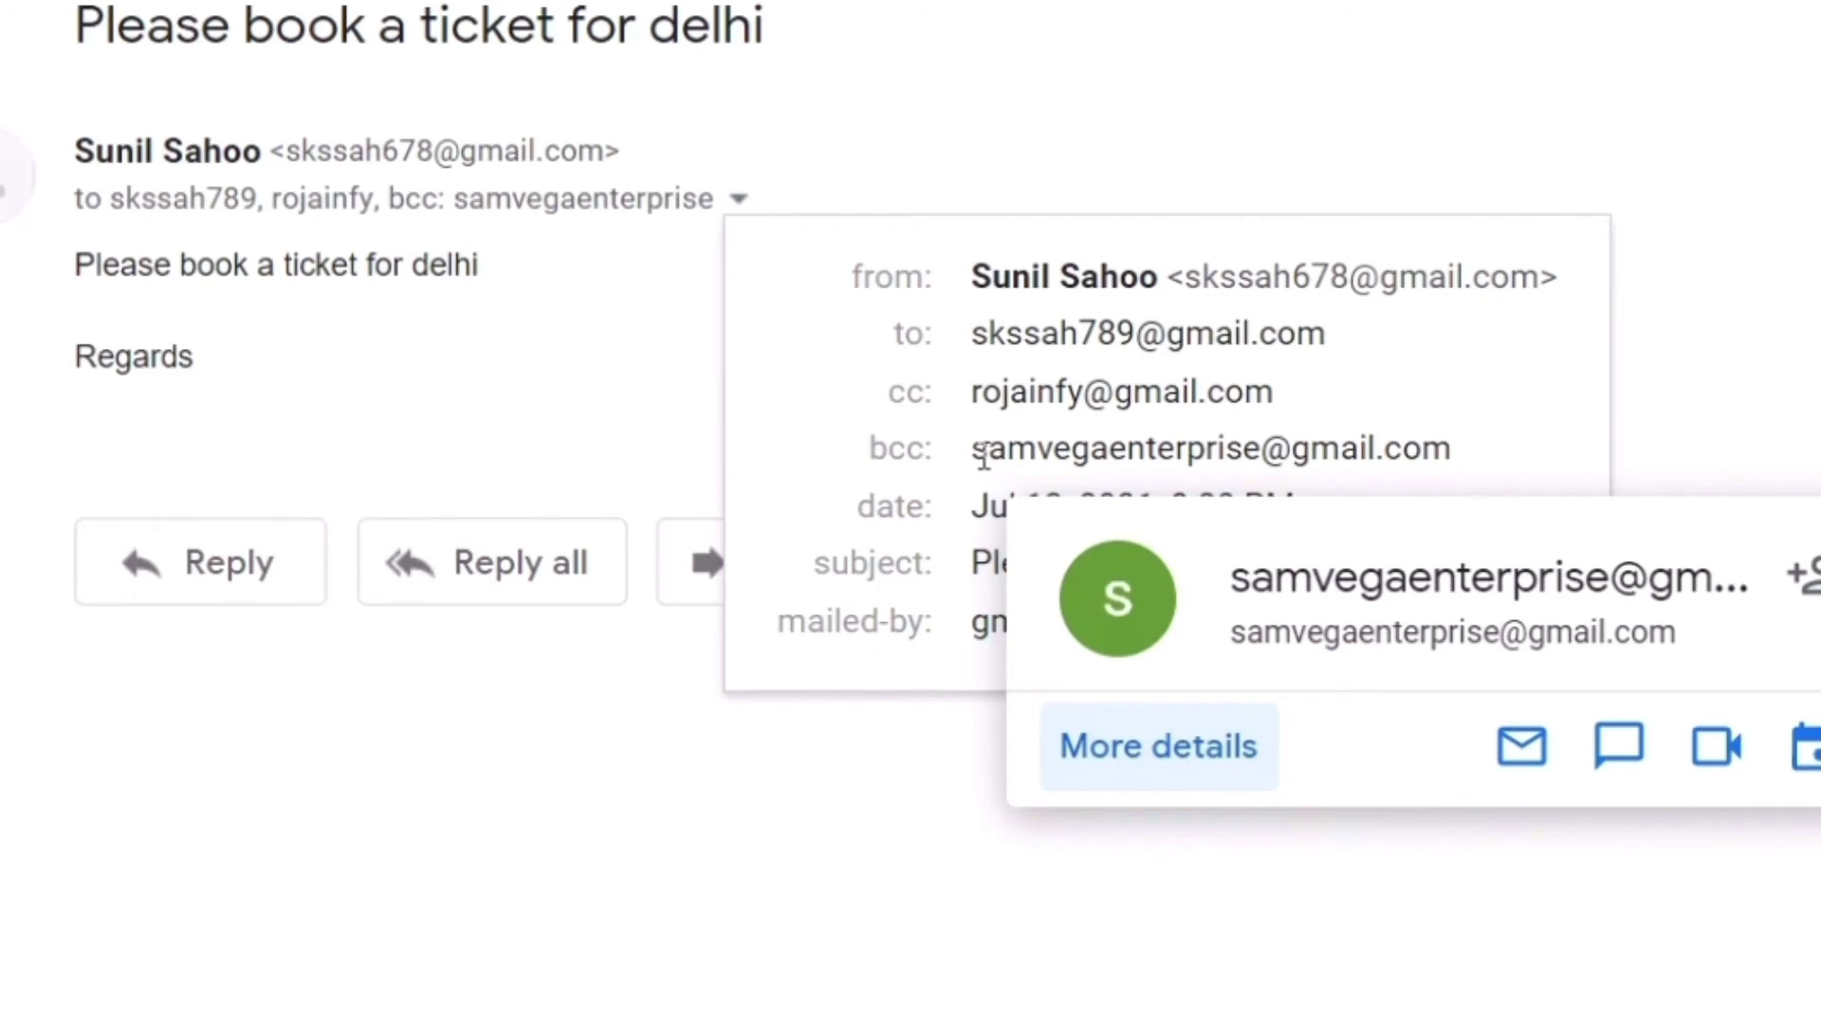
# Close the header details popup and start forwarding the sent delhi message
pyautogui.moveTo(1197, 446)
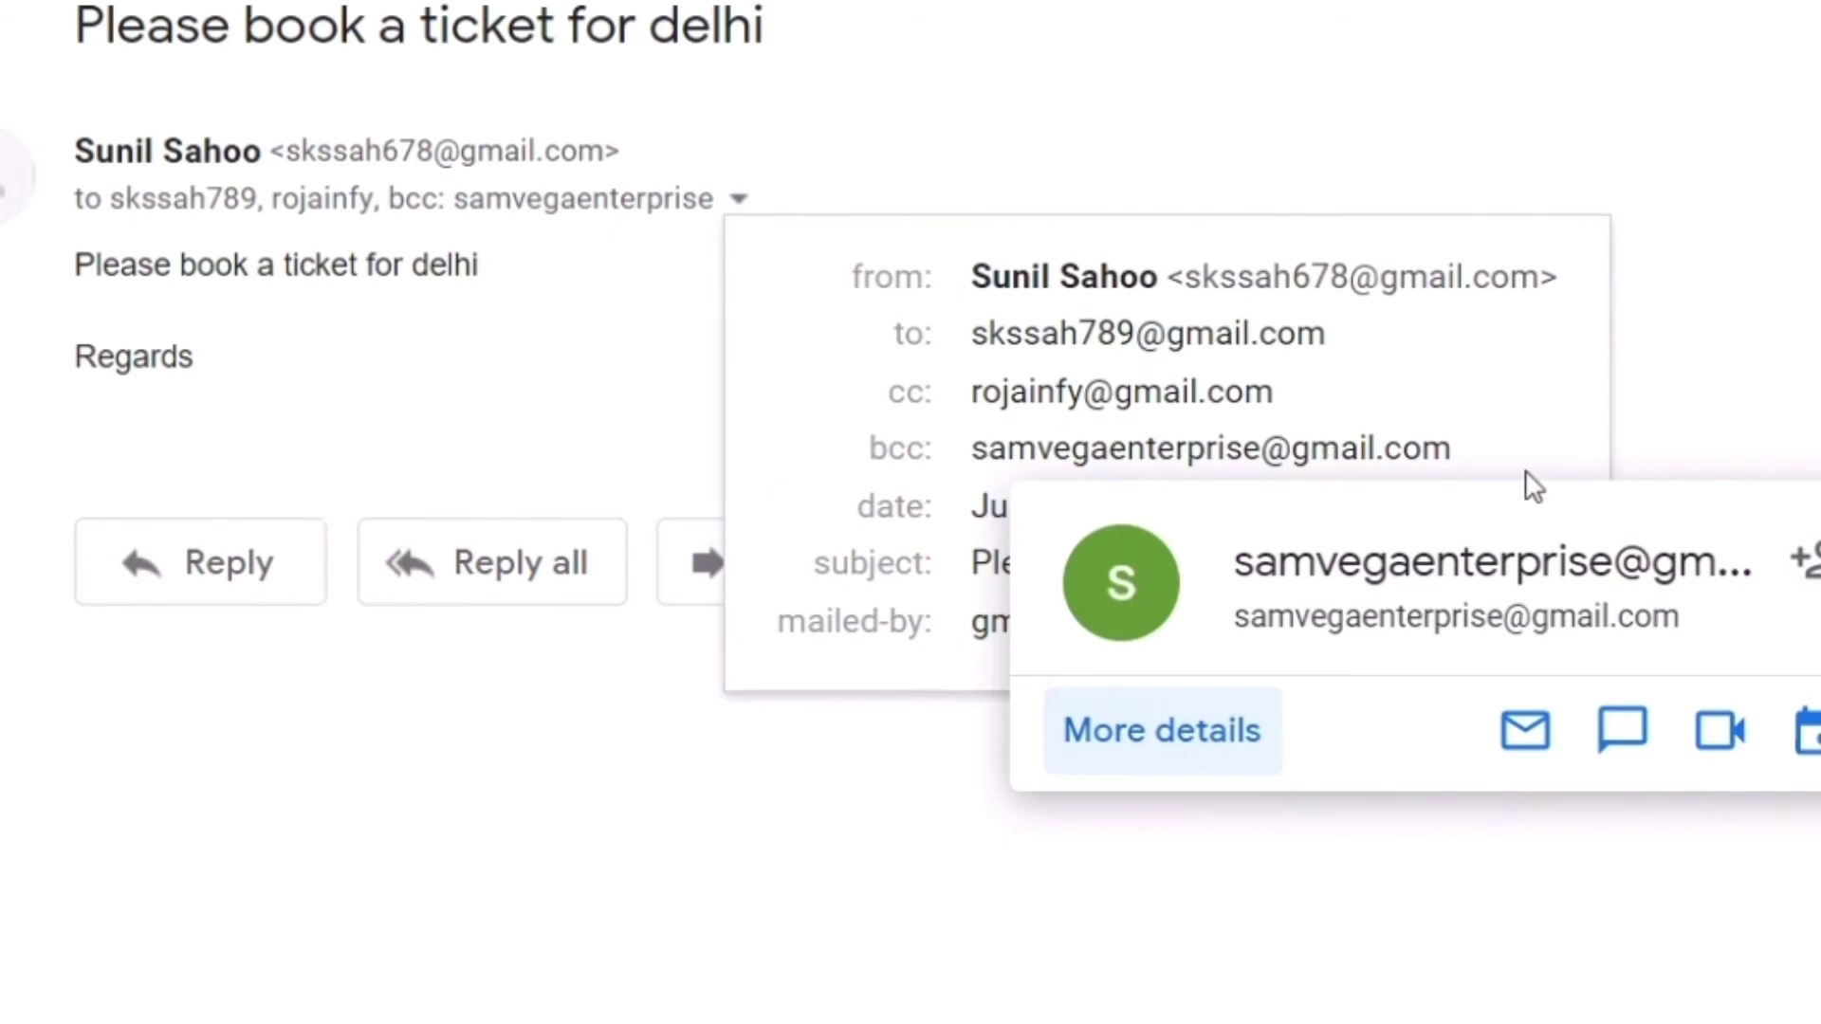
pyautogui.click(1787, 432)
pyautogui.press('f')
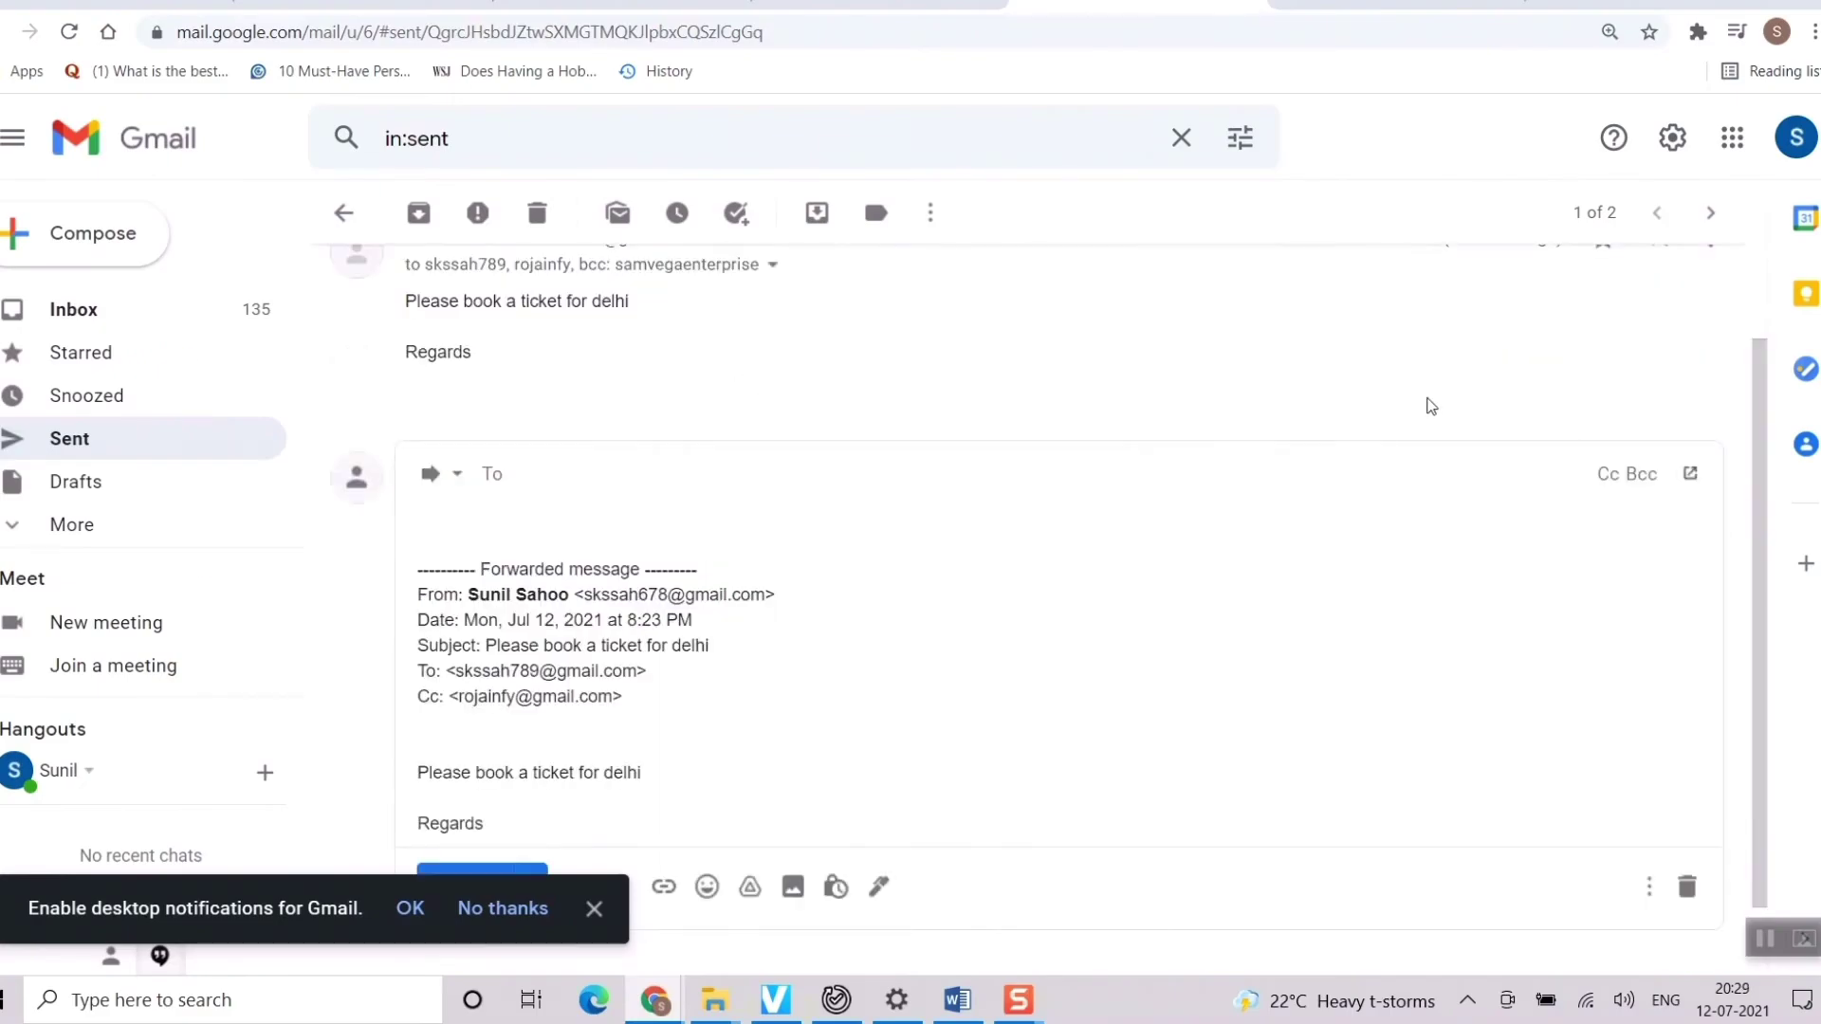